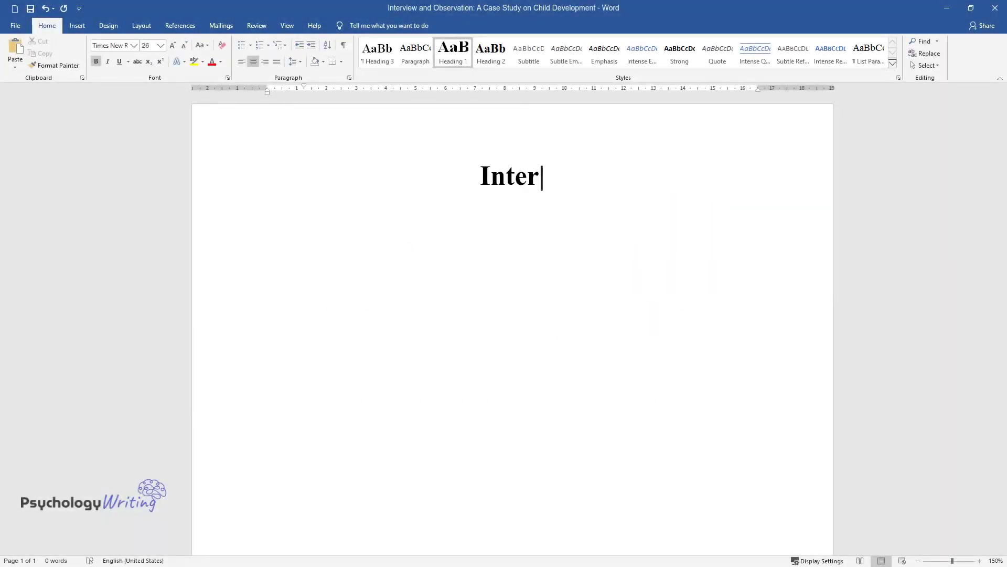
# Type the centred bold title 'Interview and Observation: A Case Study on Child Development'
pyautogui.write('A Case Study on Child Devel')
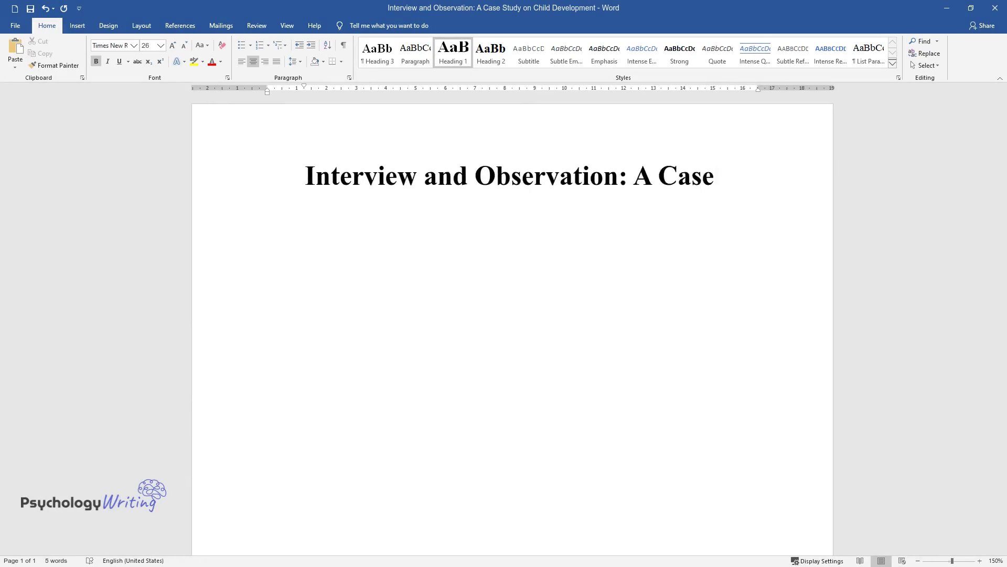
pyautogui.write('opment')
# Add the 'Physical Description' heading and the introductory paragraph on physical, mental, social and emotional development
pyautogui.press('Return')
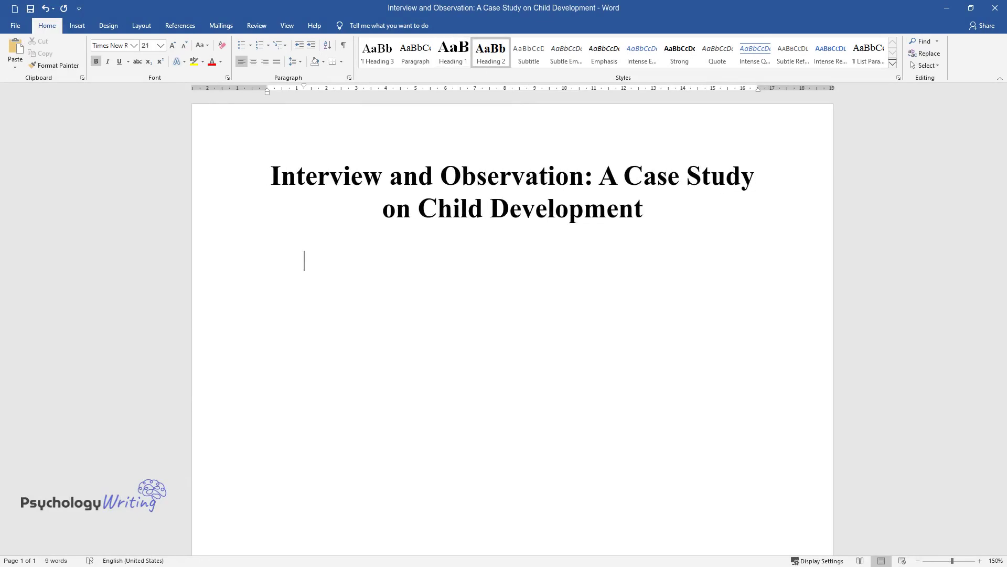
pyautogui.write('Physical Description')
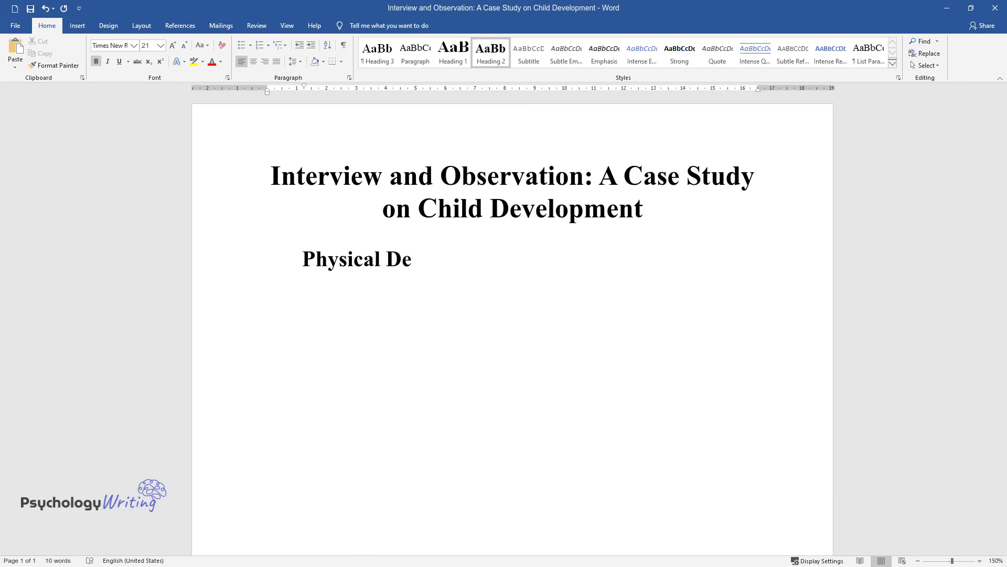
pyautogui.press('Return')
pyautogui.write('Un')
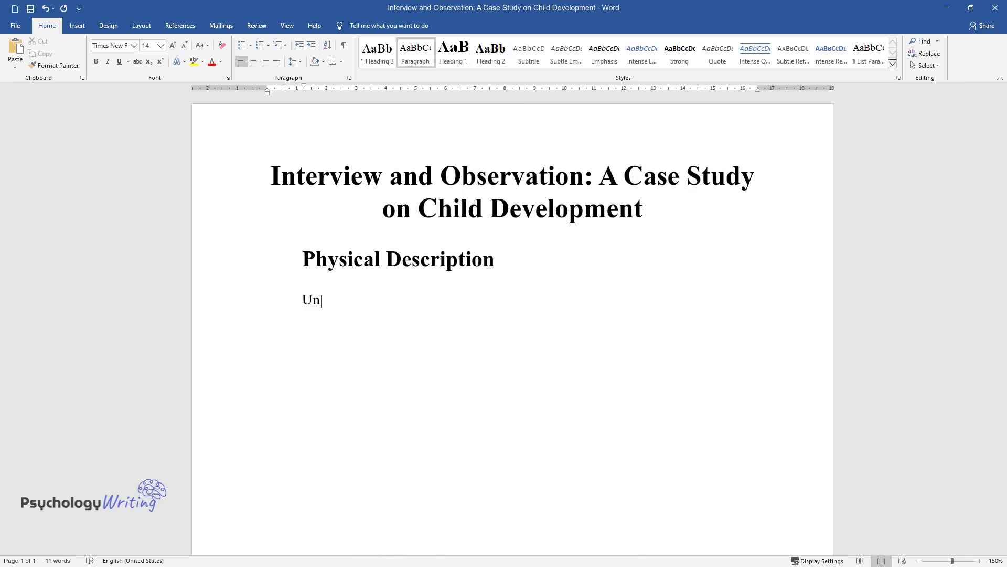
pyautogui.write('derstanding the process of physical')
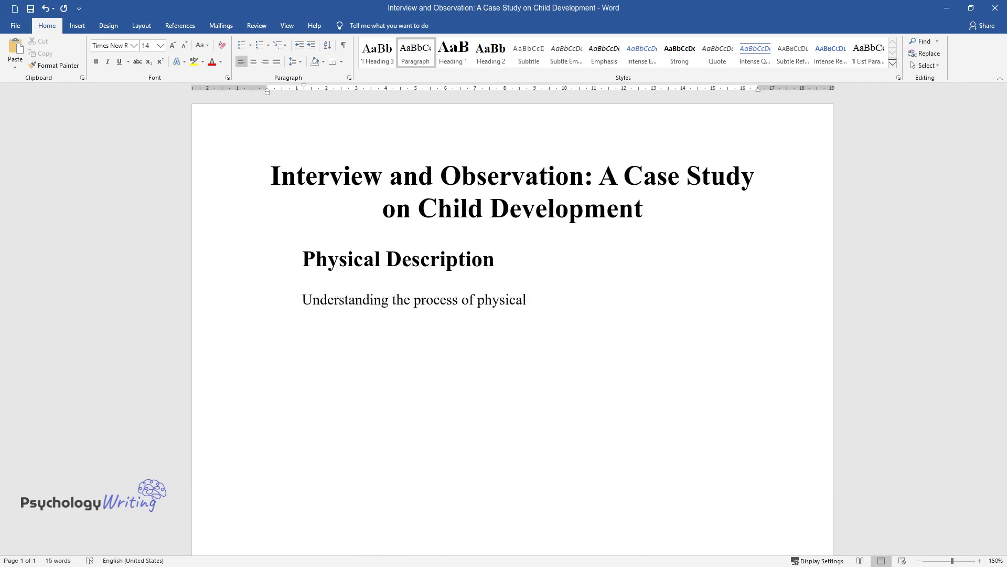
pyautogui.write(', mental, social, and emotional deve')
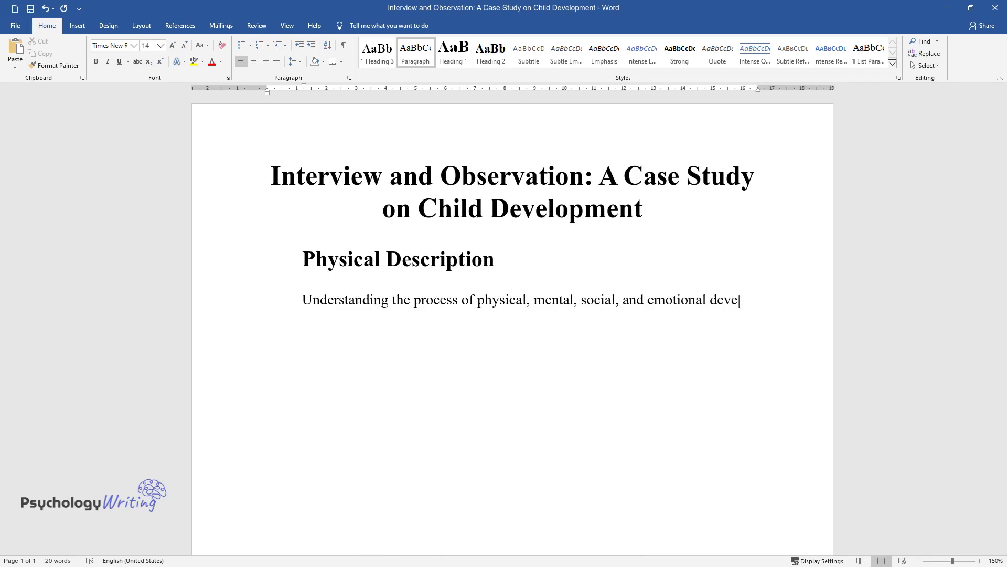
pyautogui.write('lopment is critical to managing iss')
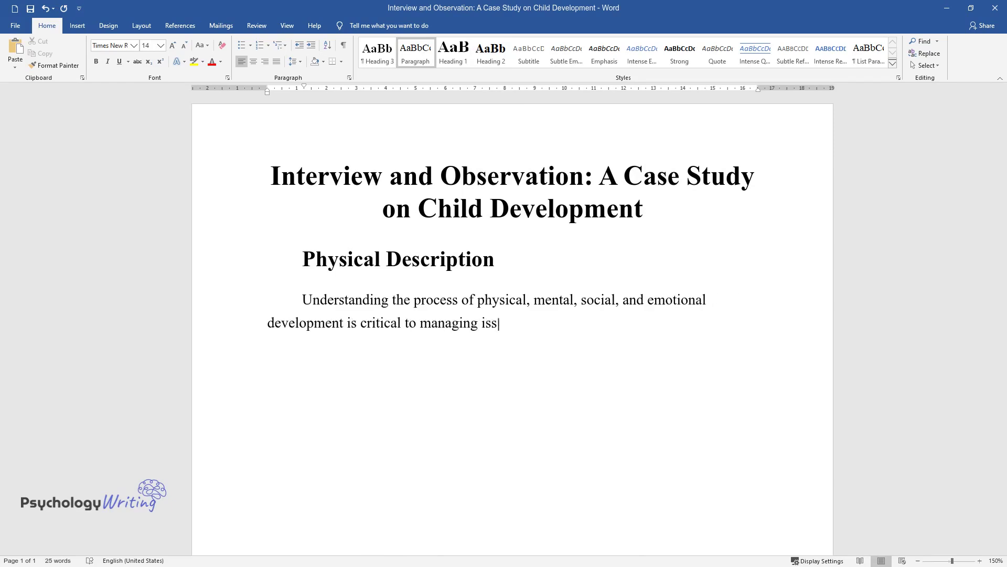
pyautogui.write('ues occurring at certain developme')
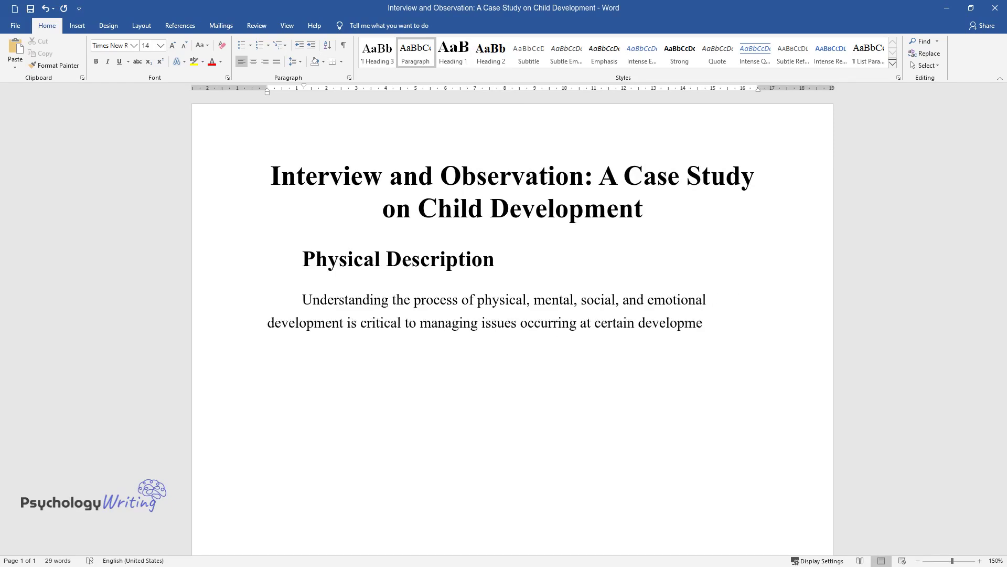
pyautogui.write('ntal stages due to the influence of')
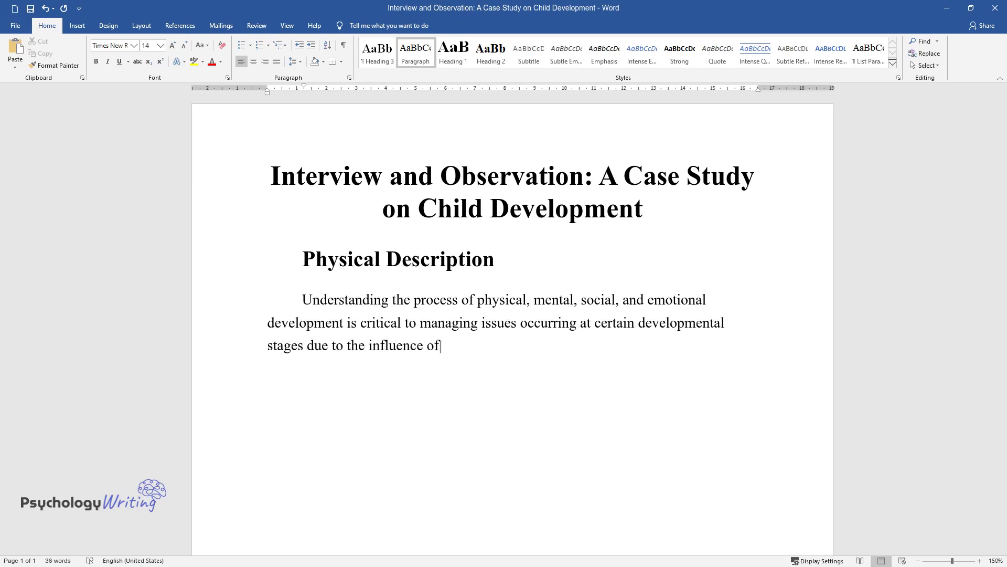
pyautogui.write(' external factors. The ability to i')
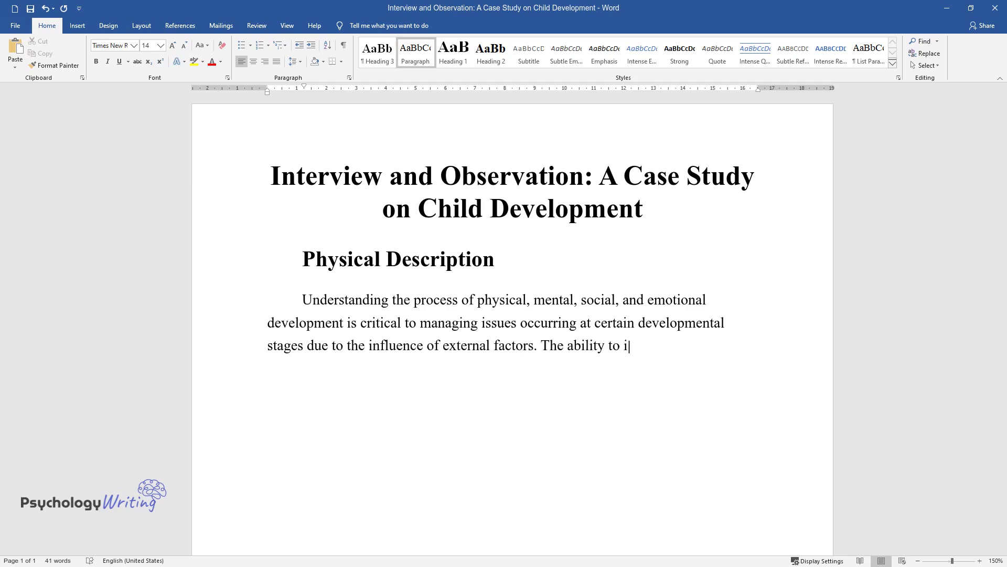
pyautogui.write('dentify and isolate factors hinderi')
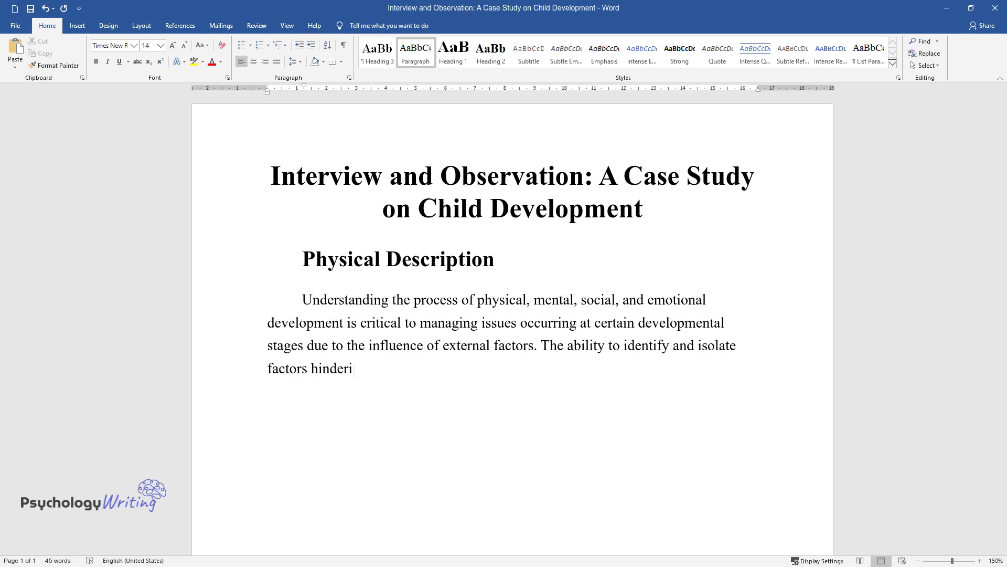
pyautogui.write("ng an individual's development is p")
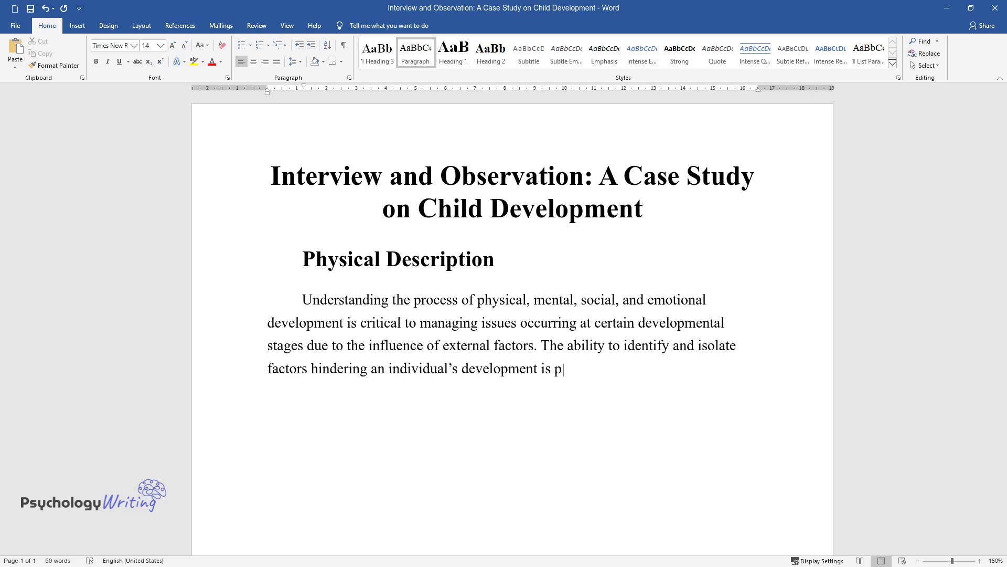
pyautogui.write('articularly important when observing')
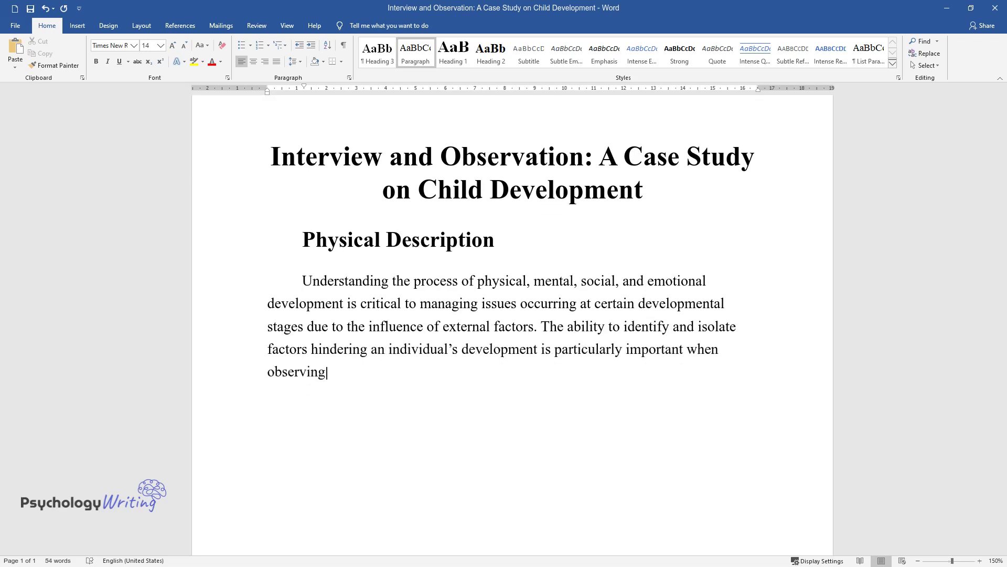
pyautogui.write(' childhood development. For this re')
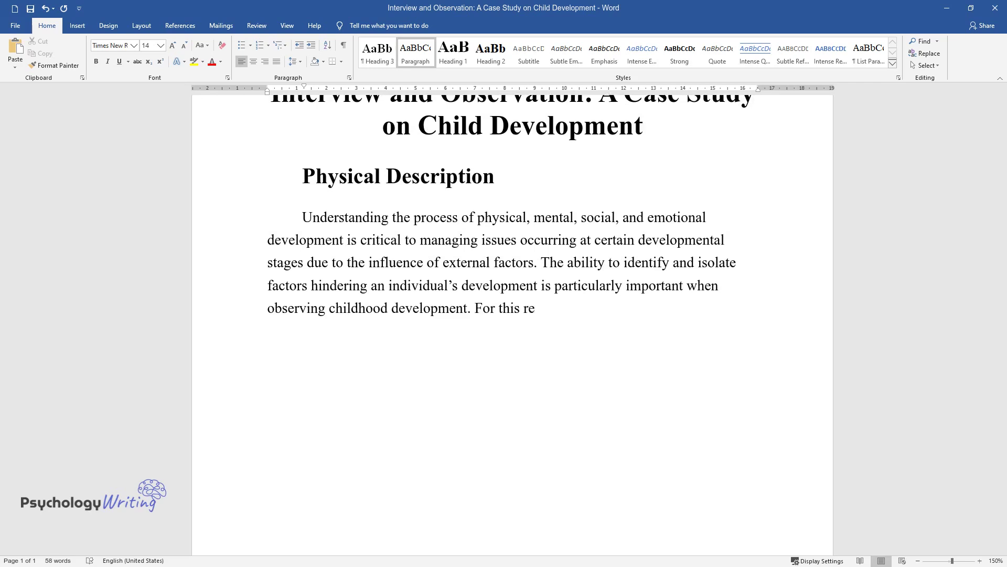
pyautogui.write('ason, this paper focuses on the dev')
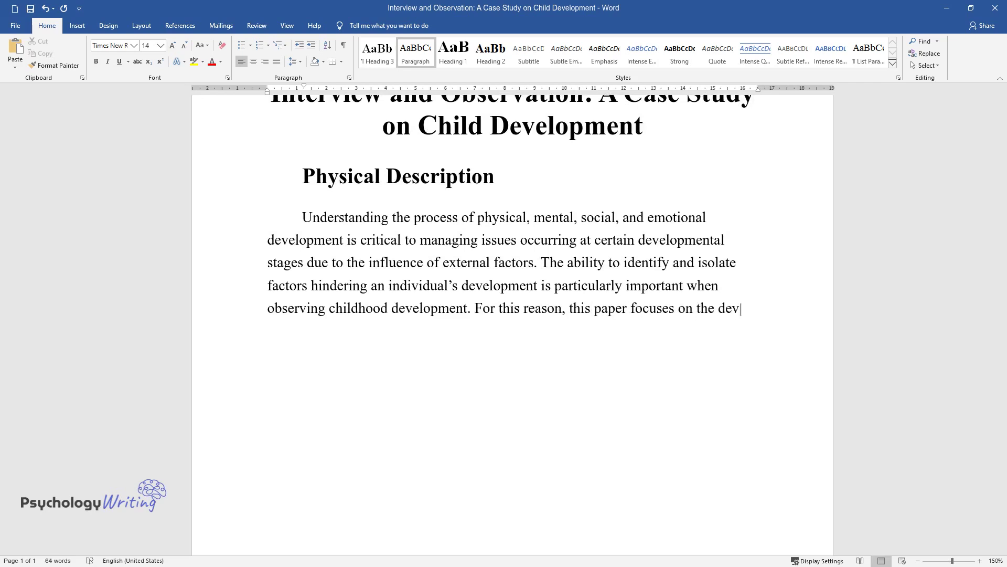
pyautogui.write('elopment of an eight-year-old child')
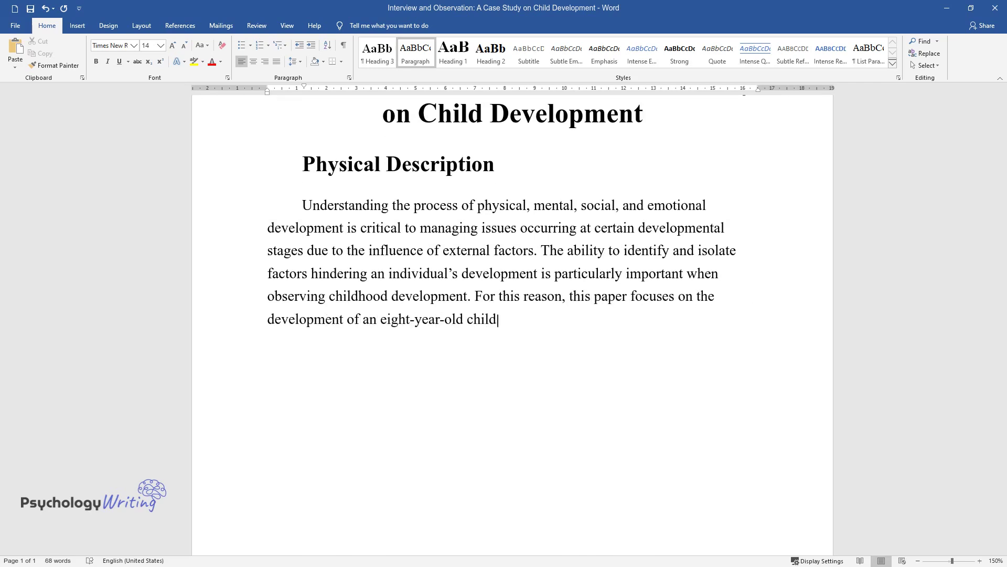
pyautogui.write(', who exhibits signs of underdevelo')
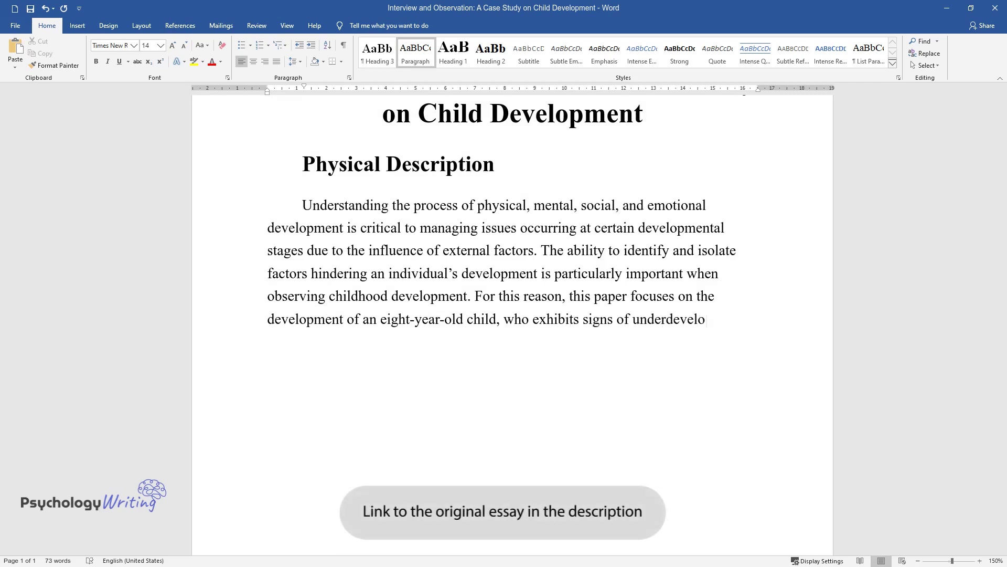
pyautogui.write('pment in the social-emotional area.')
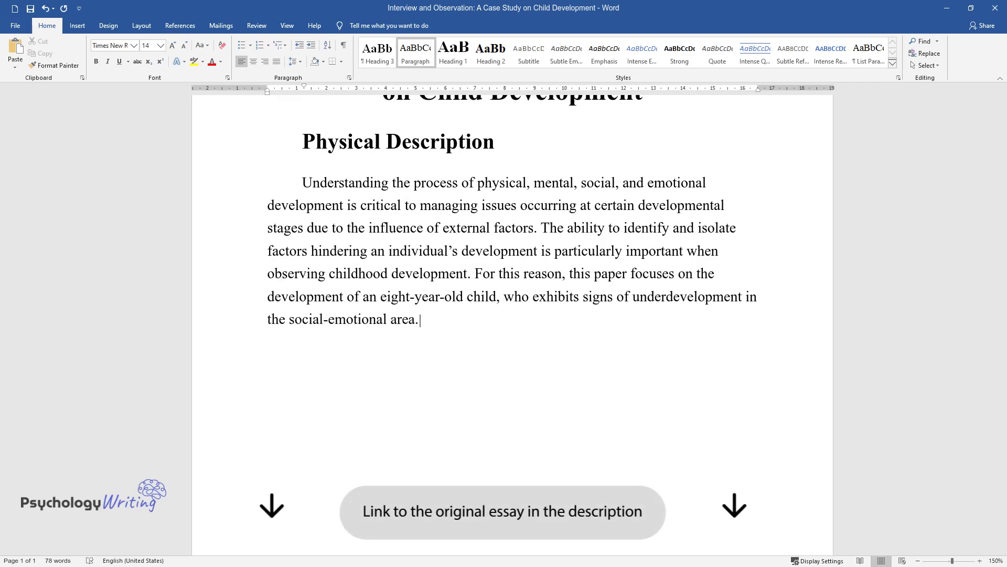
pyautogui.write(' By developing a balance between th')
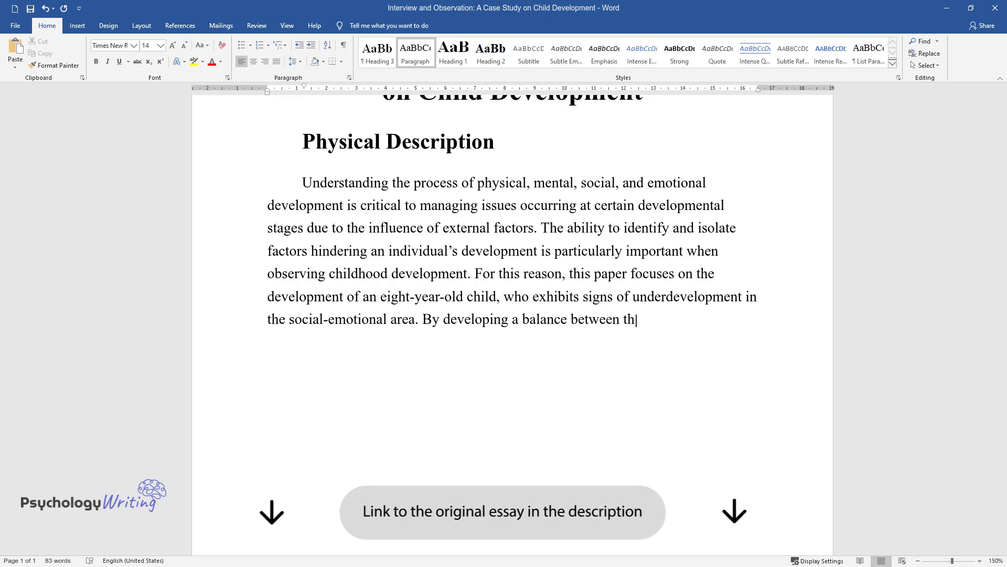
pyautogui.write('e child’s social interactions and h')
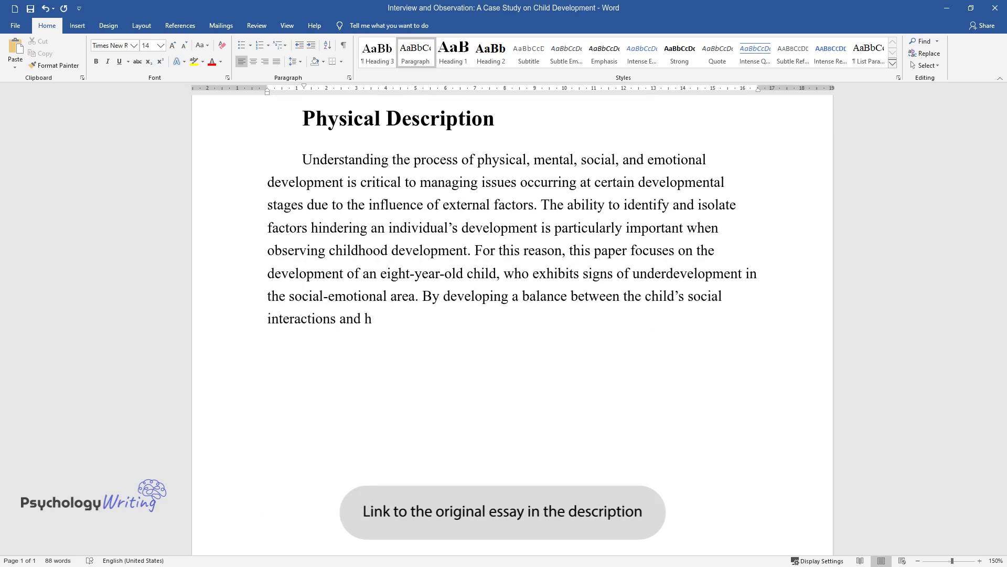
pyautogui.write('is mental and physical training, his')
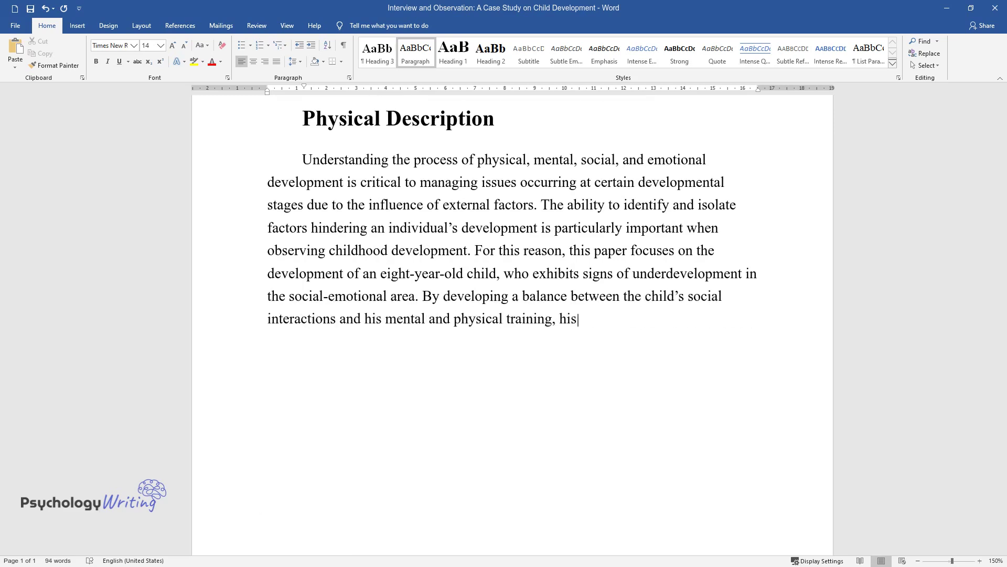
pyautogui.write(' parents will be able to address the observed proble')
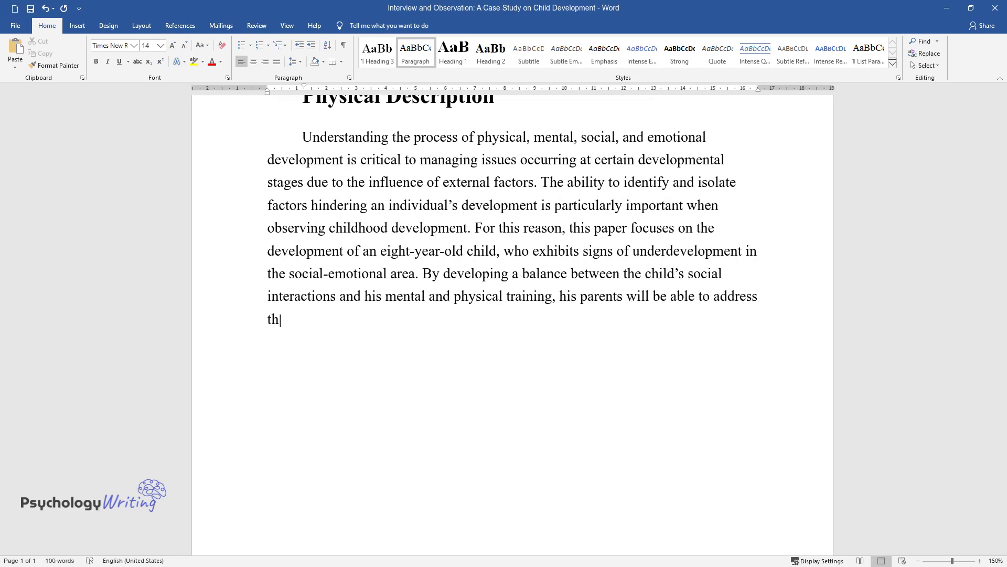
pyautogui.write('m and assist the boy in learning to build relationships with others.')
pyautogui.press('Return')
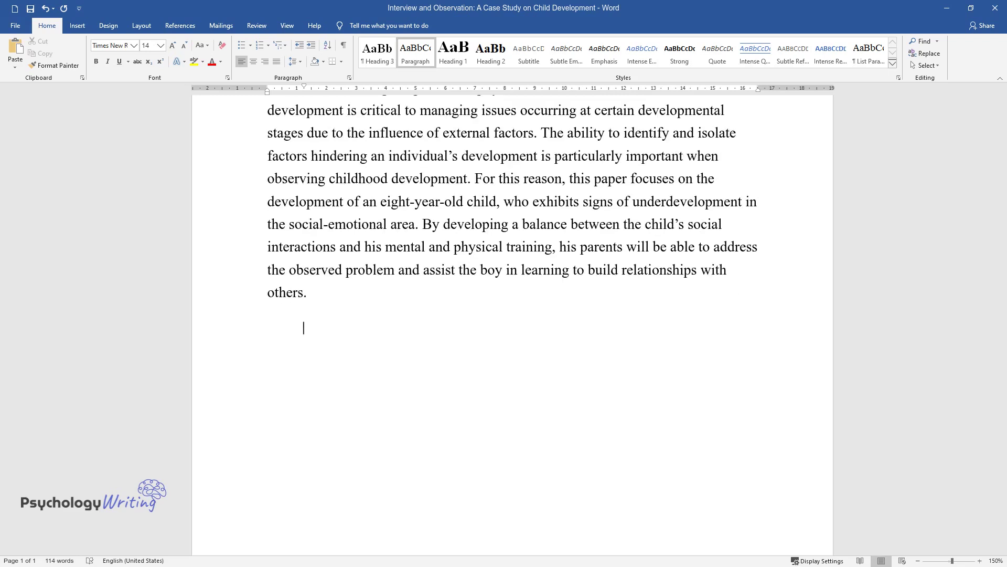
# Type the paragraph introducing the eight-year-old patient, ending 'appropriate for his current age.'
pyautogui.write('The child named Teddy is the patient that this case targets to')
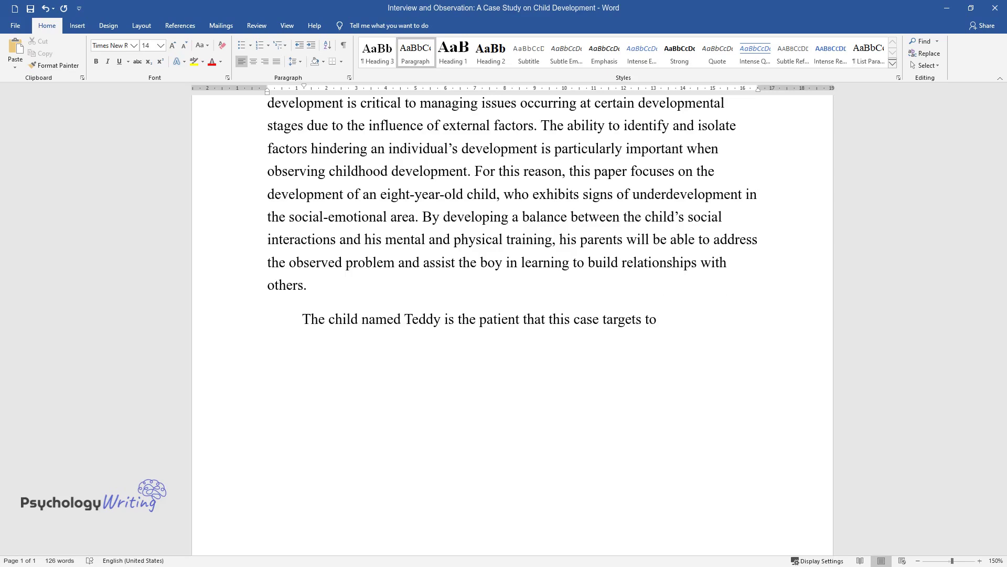
pyautogui.write(' study. Teddy is eight years old; h')
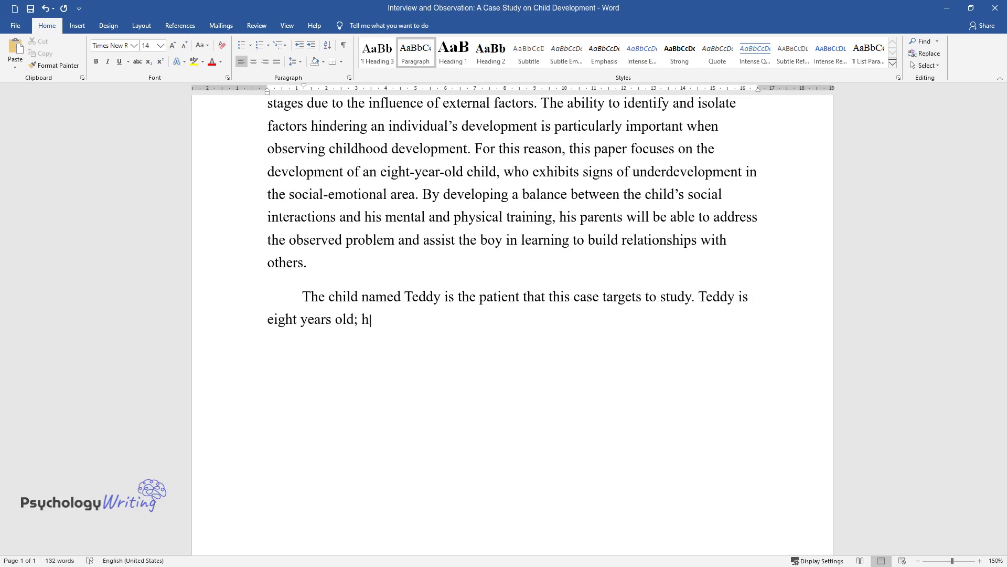
pyautogui.write('e has been developing physically a')
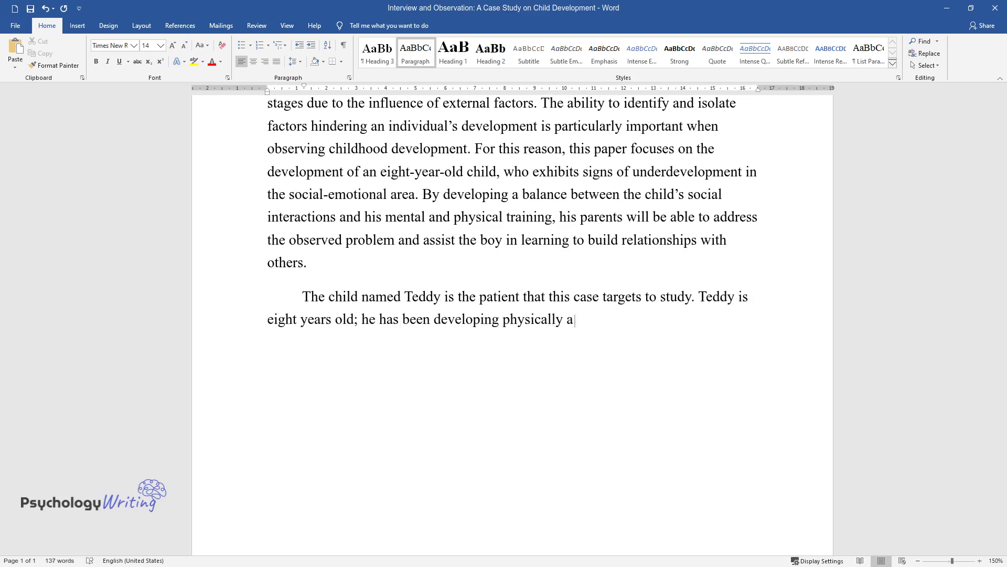
pyautogui.write('t a regular rate, and he does not')
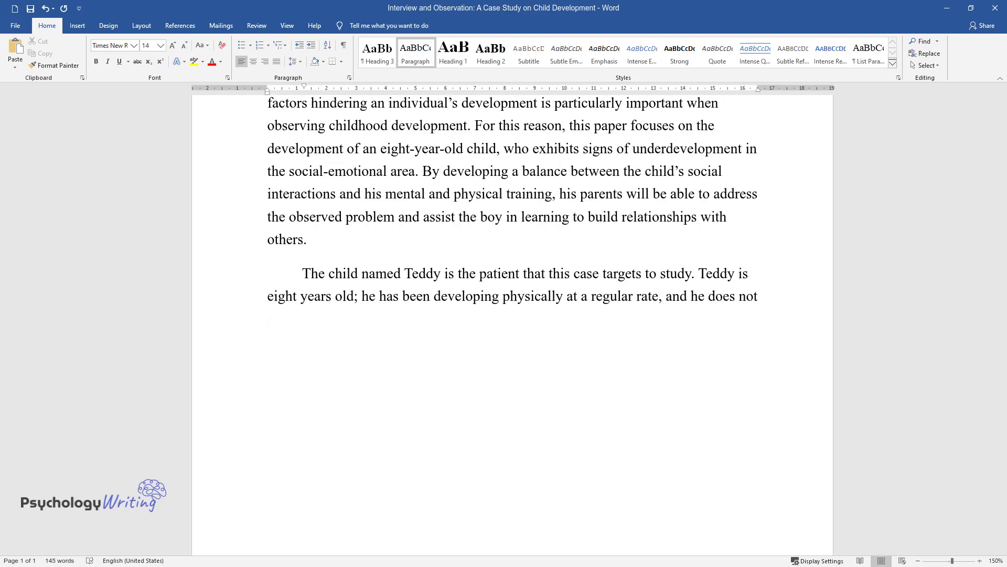
pyautogui.write(' have known physical health issues. Teddy is very active, frequently ')
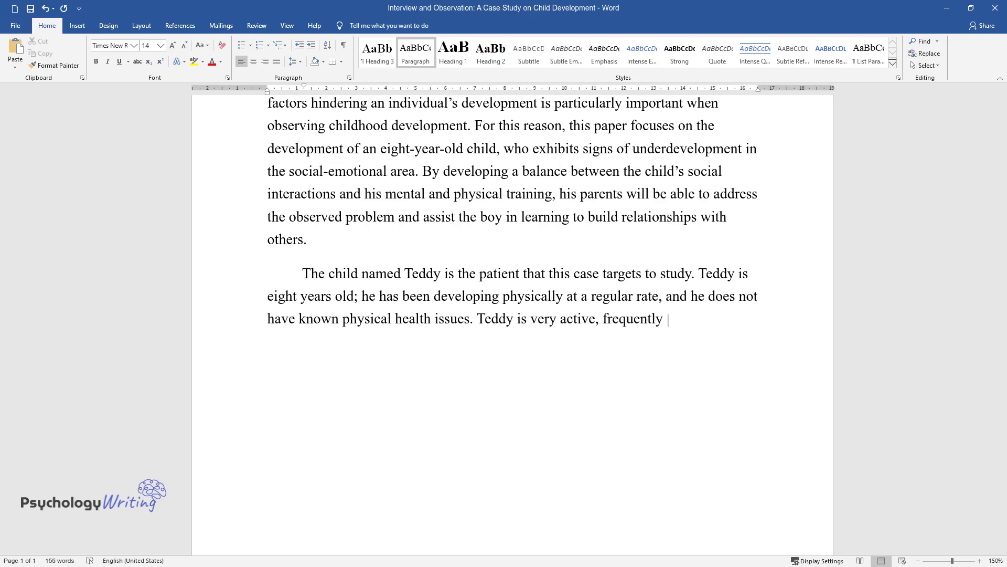
pyautogui.write('showing an inability to focus on')
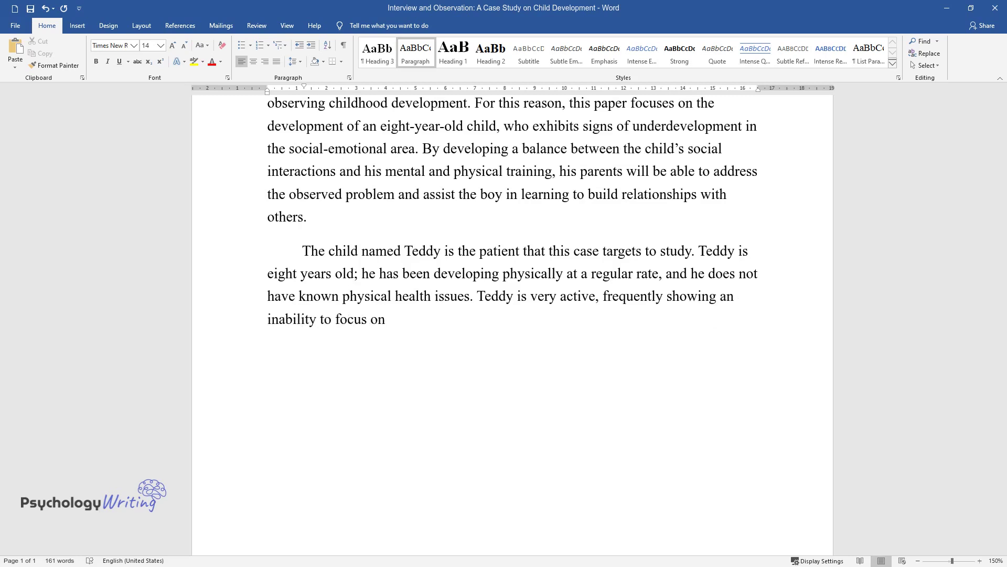
pyautogui.write(' specific tasks, particularly, thos')
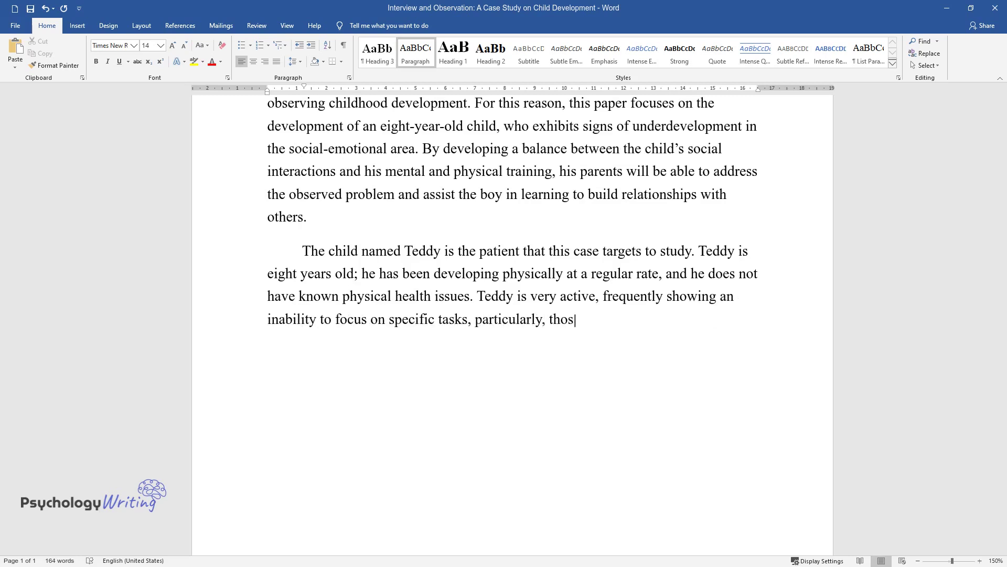
pyautogui.write('e requiring meticulous work. As fo')
pyautogui.write("r Teddy's socio-emotional developm")
pyautogui.write('ent, he appears to be lacking cert')
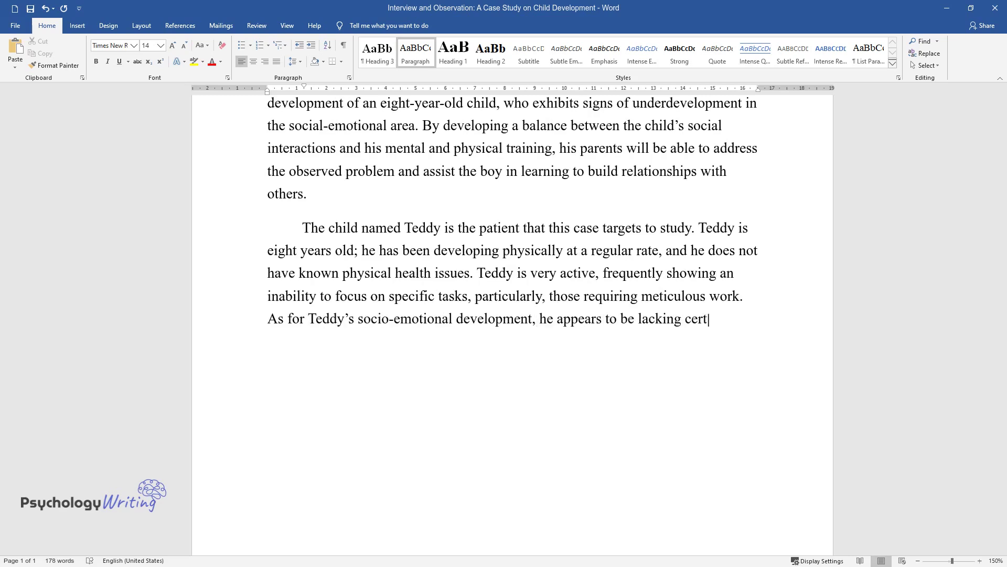
pyautogui.write('ain skills, including the ability to identify his emotions and contr')
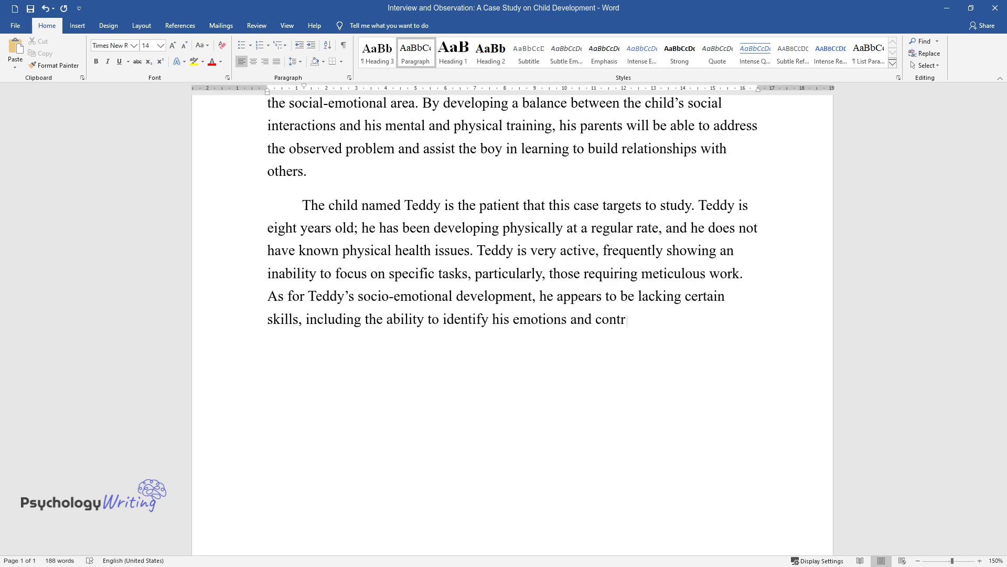
pyautogui.write('ol them to the extent appropriate for his current age.')
pyautogui.press('Return')
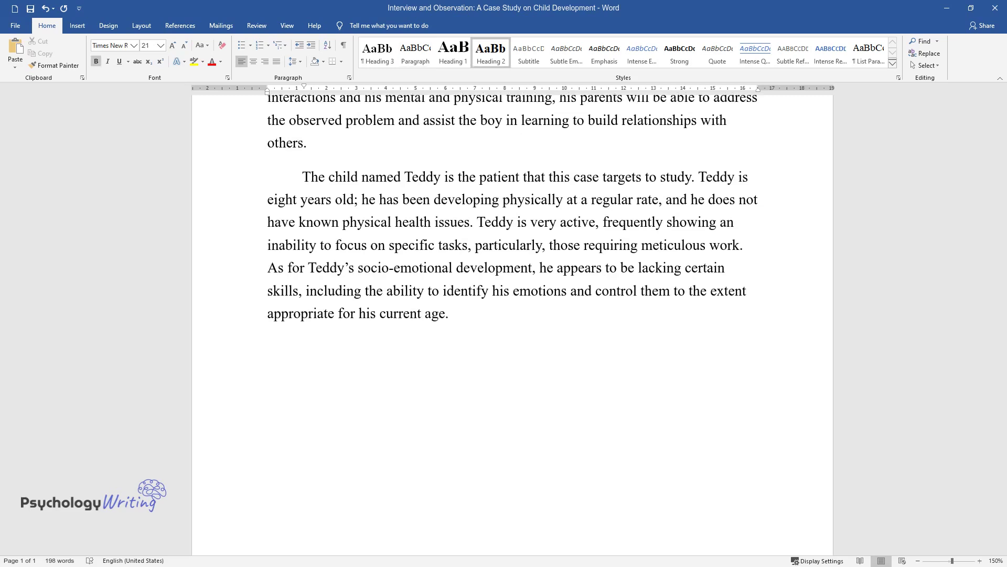
# Add the 'Cognitive Development' heading and the MoCA results paragraph ending 'to the extent of his abilities.'
pyautogui.write('Cognitive Developmen')
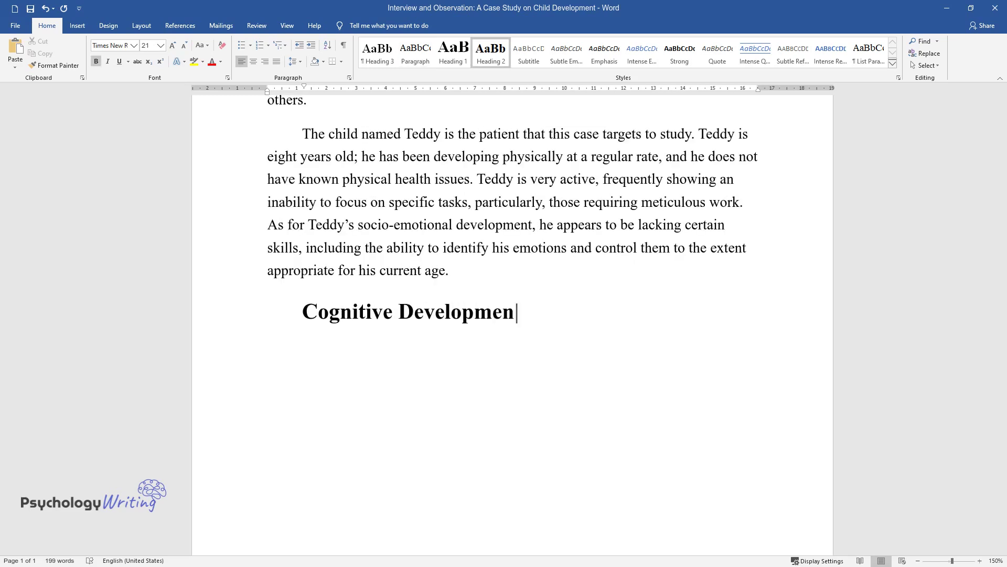
pyautogui.write('t')
pyautogui.press('Return')
pyautogui.write('In turn, the cognitive development of the patien')
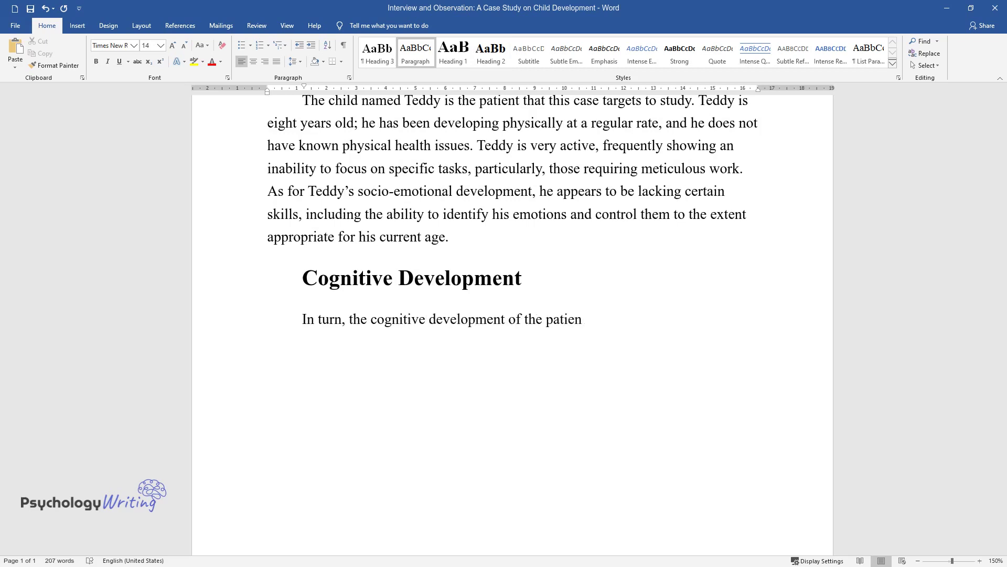
pyautogui.write('t appears to have been taking place at a reasonable pace. Specific')
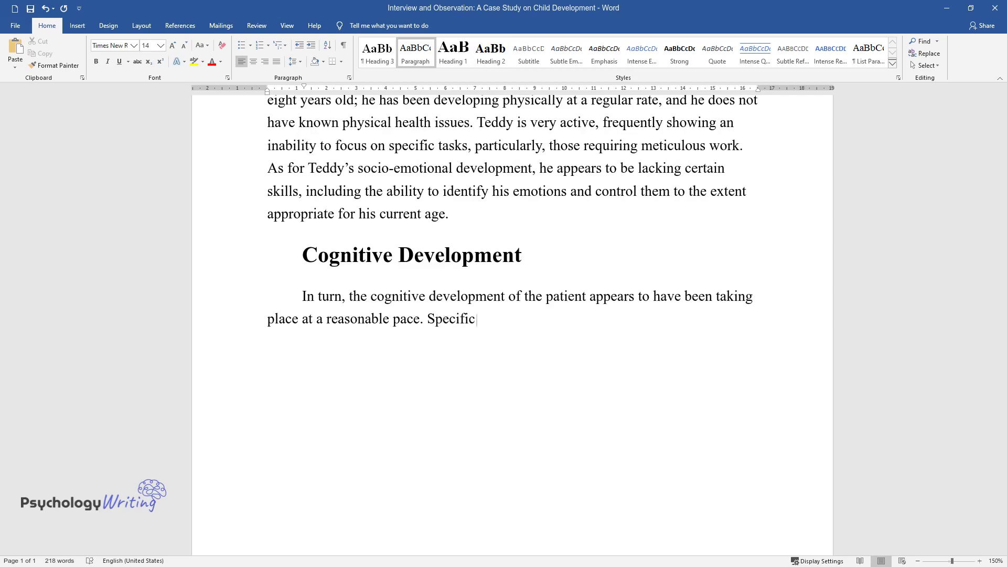
pyautogui.write('ally, applying the Montreal Cogni')
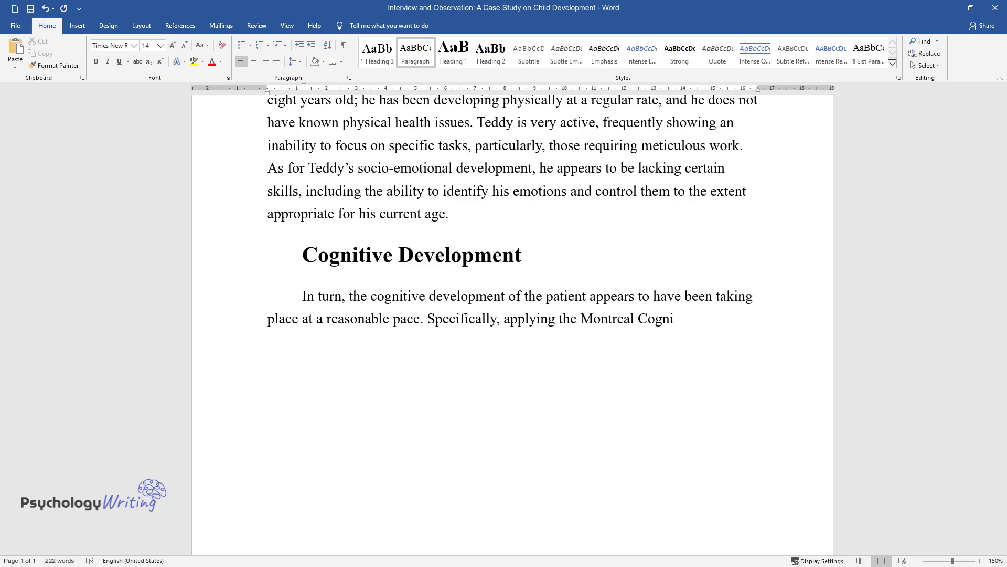
pyautogui.write('tive Assessment (MoCA) test to the case under anal')
pyautogui.write('ysis has shown that the child is capabl')
pyautogui.write('e of managing key information and solving')
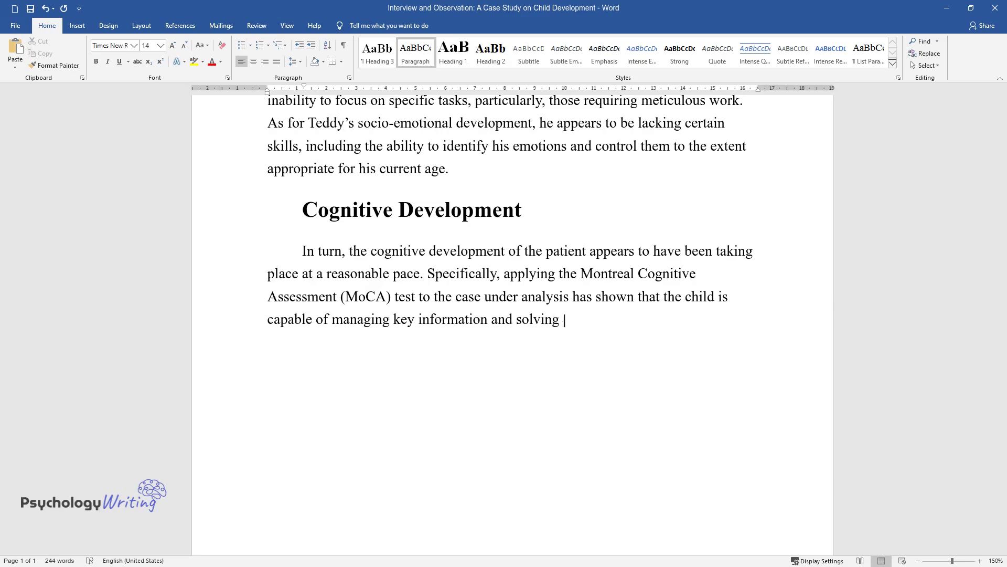
pyautogui.write(' cognitive tasks. Namely, Teddy has shown the abil')
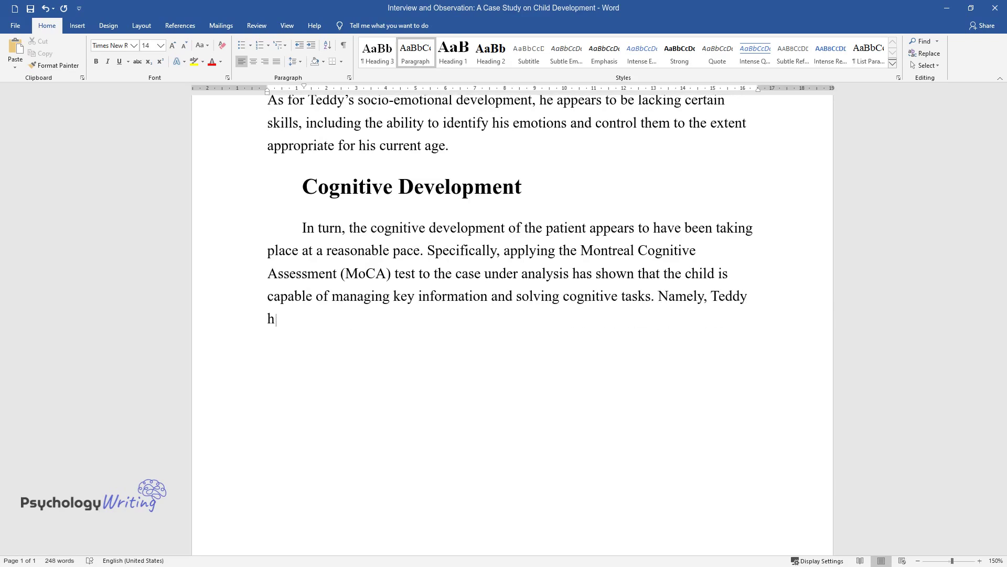
pyautogui.write('ity for verbal and visual comprehension. For instance, the child can accept specif')
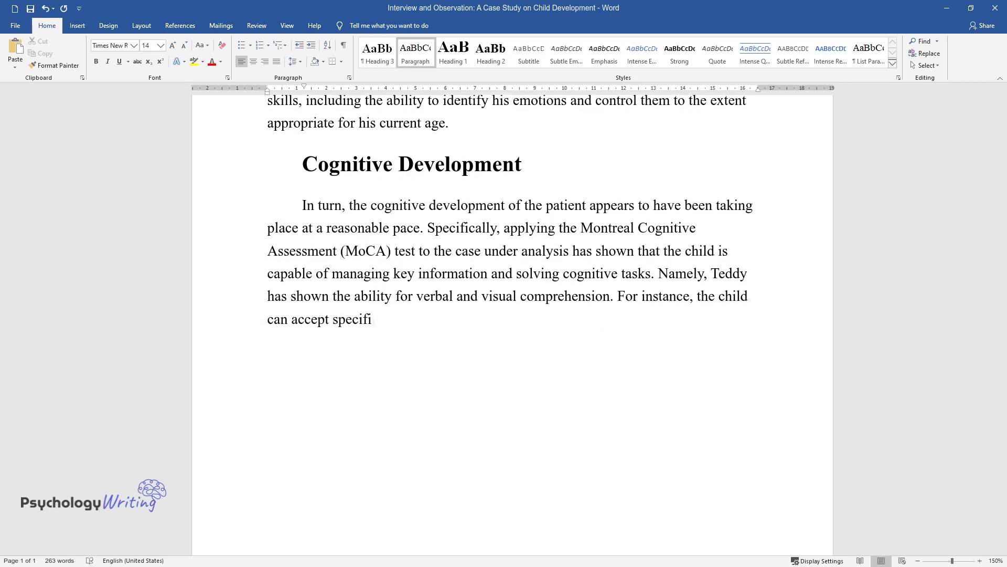
pyautogui.write('ic instructions, identify the expected outcomes, and implement the instru')
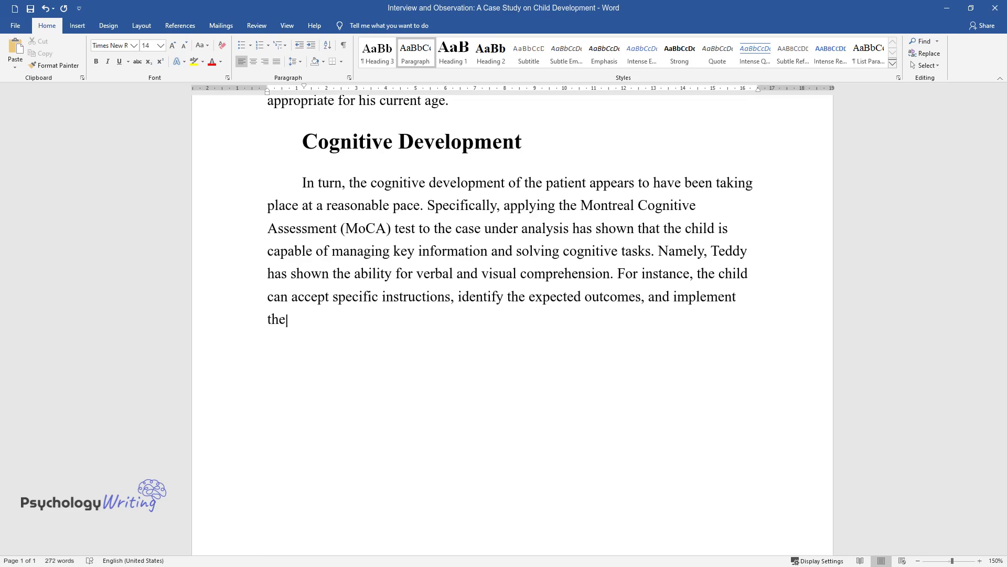
pyautogui.write('ctions in question to the extent of his abilities.')
pyautogui.press('Return')
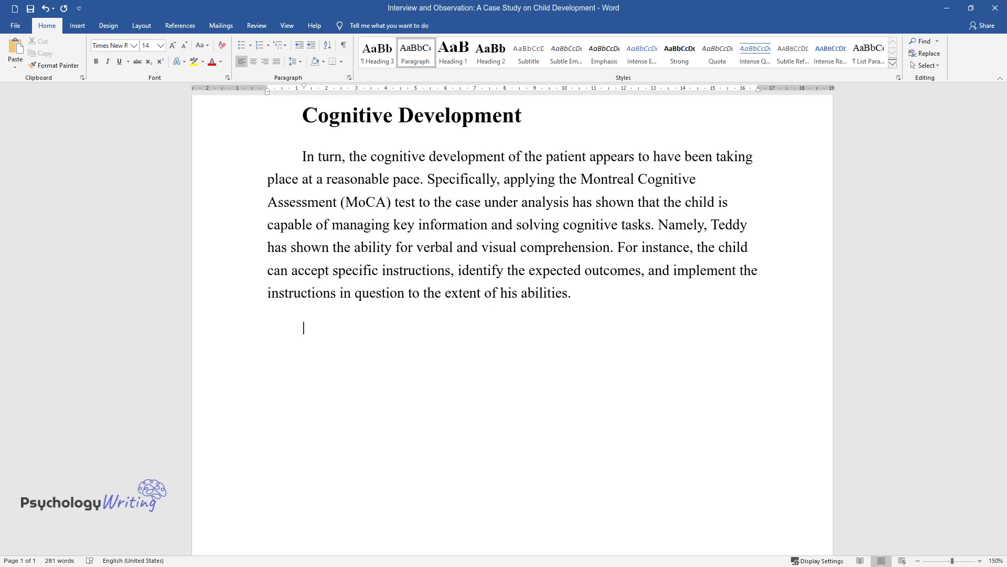
# Type the 'Similarly,' paragraph on the child's visual-spatial skills with near and distant objects
pyautogui.write("Similarly, Teddy's visual-spatial skills have also demo")
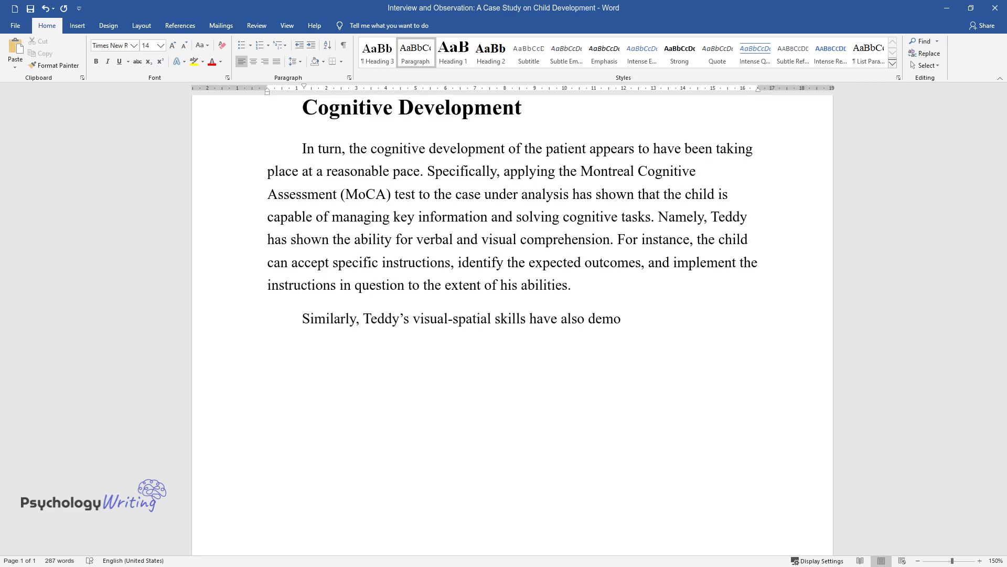
pyautogui.write('nstrated that the child can navigat')
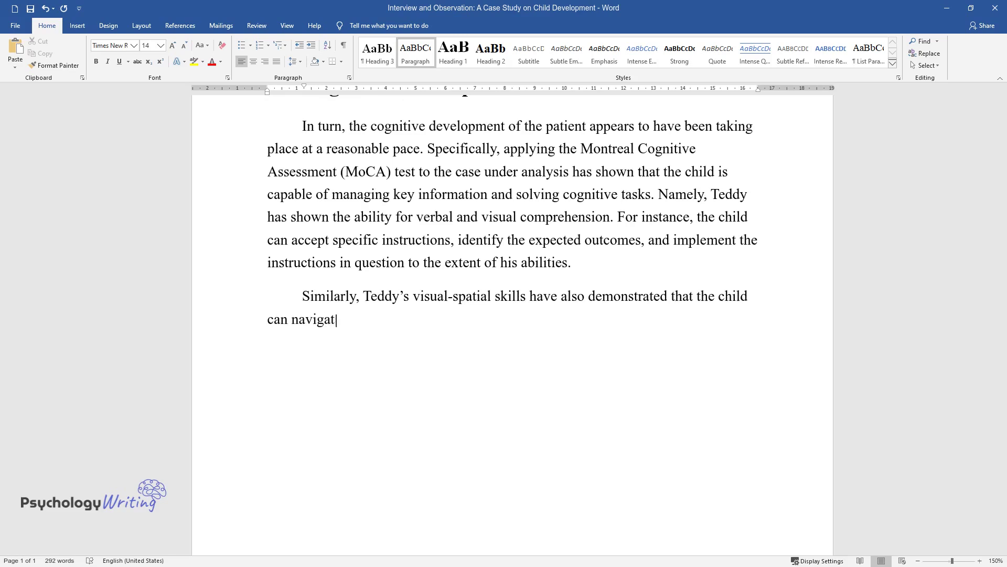
pyautogui.write('e the environment quite successfully')
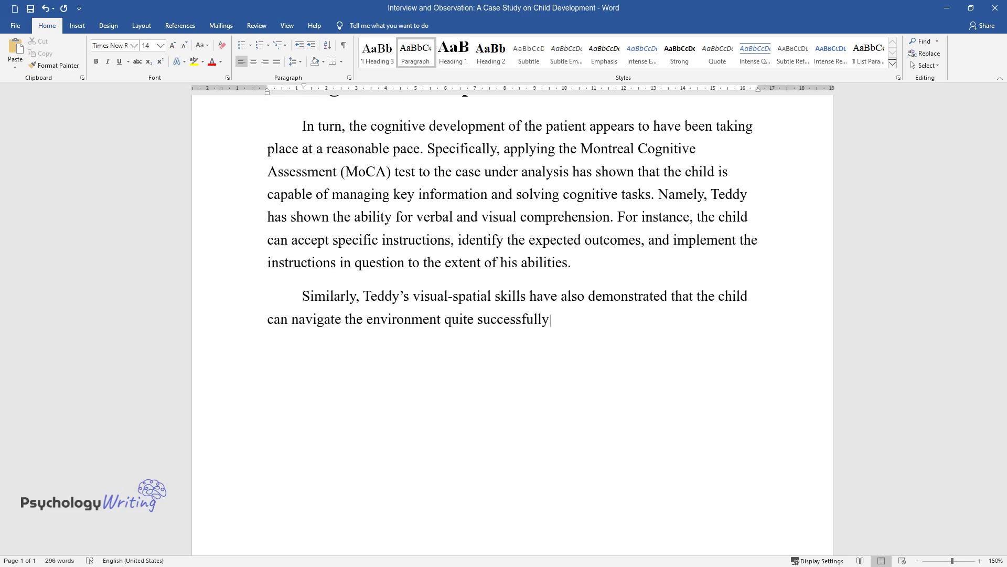
pyautogui.write('. Teddy is capable of identifying key visual-spatial characteri')
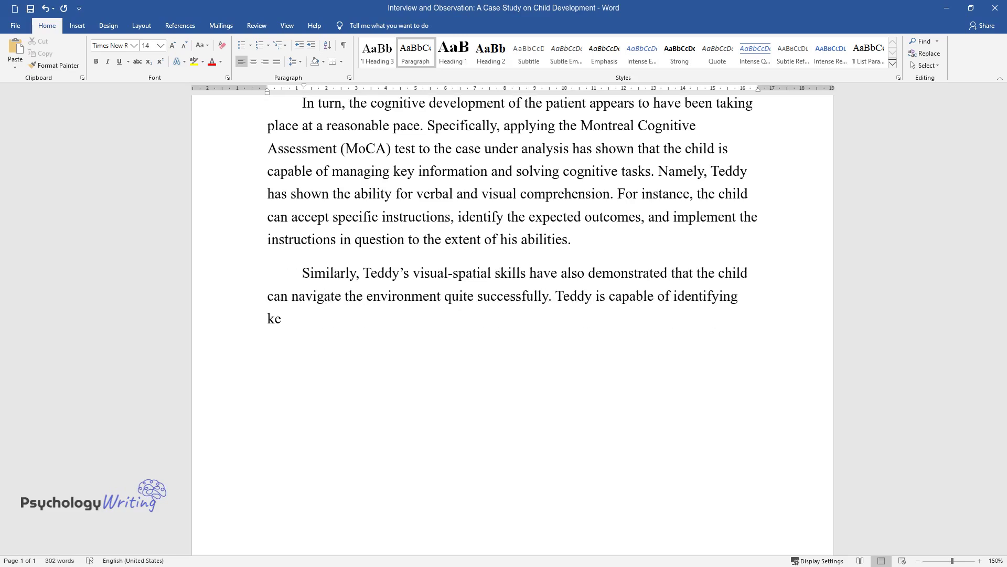
pyautogui.write('stics of objects around him and acting accordingly in order to navigate the target setting. For example, he has identified the differences between the ')
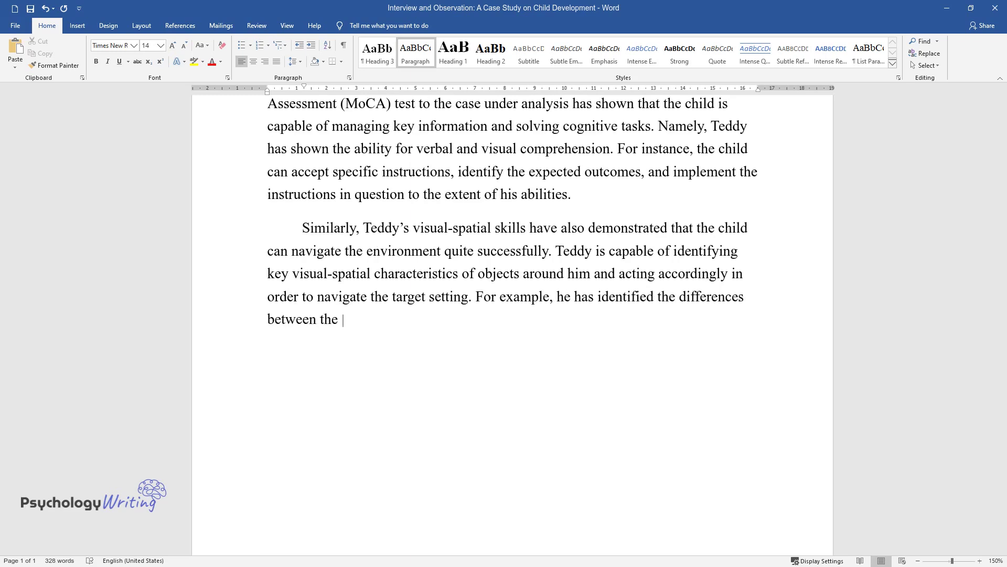
pyautogui.write('objects in the distance and those in')
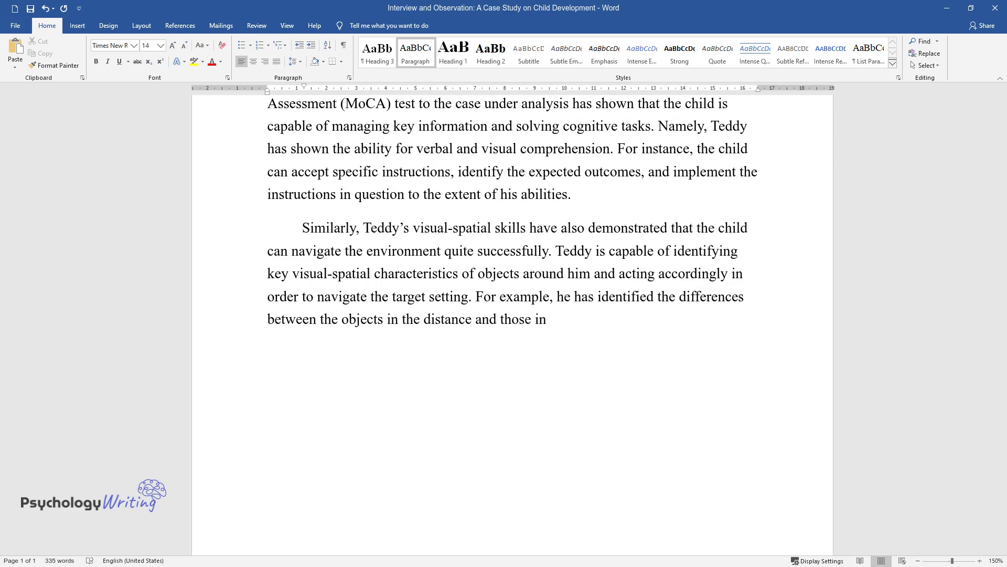
pyautogui.write(' the vicinity, remarking correctly th')
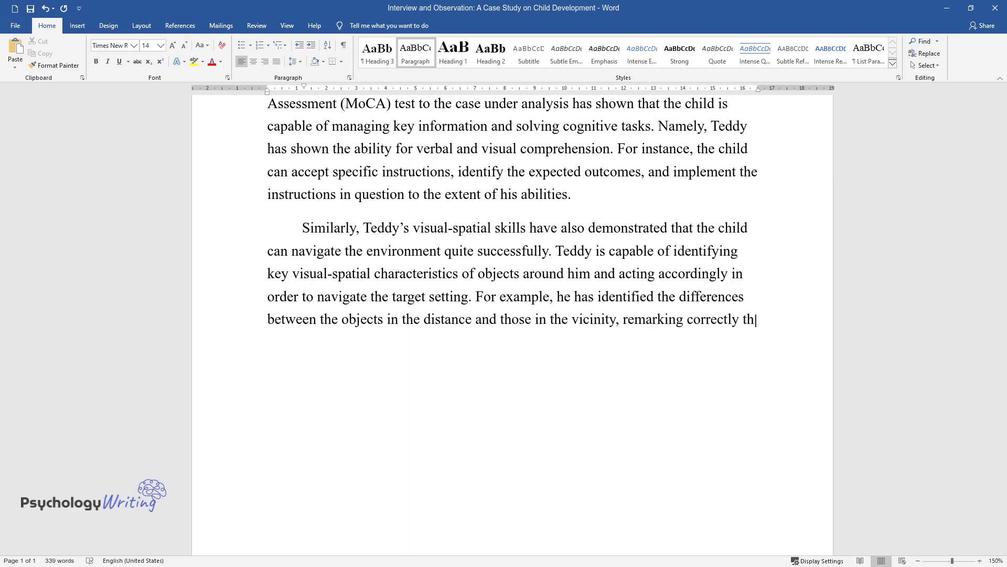
pyautogui.write('at the specified objects are of the')
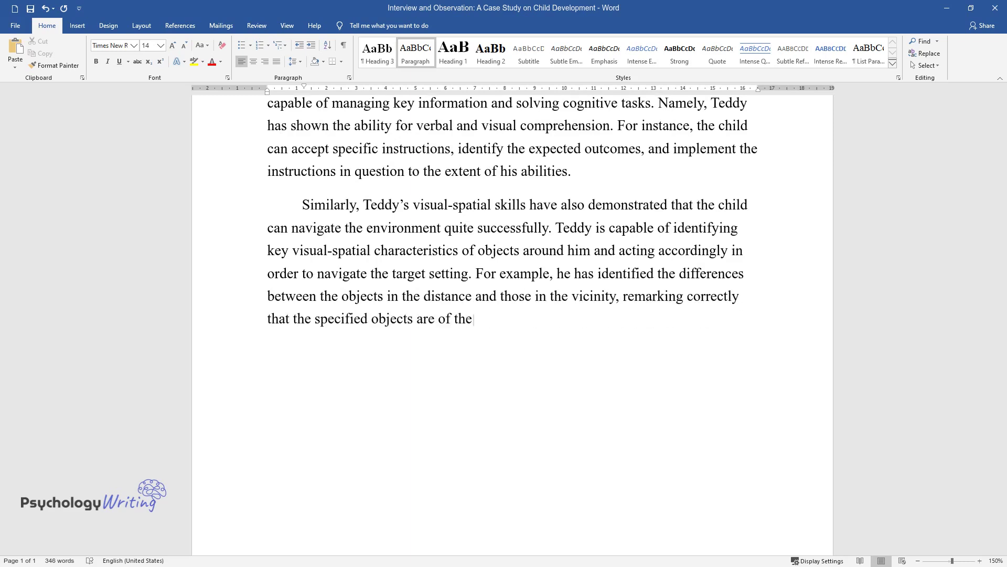
pyautogui.write(' same size despite the seeming differences.')
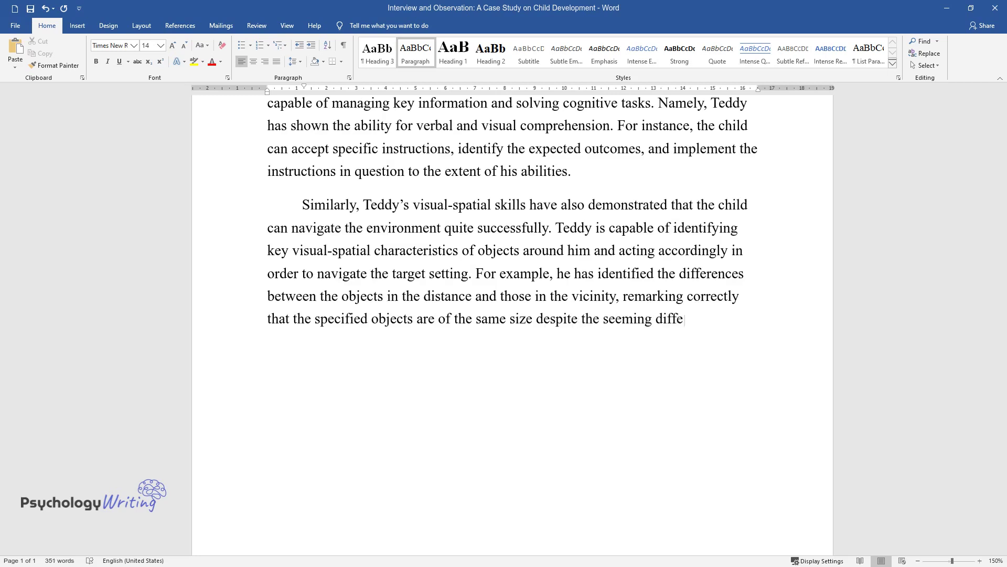
pyautogui.press('Return')
# Type the 'Likewise,' paragraph on fluid reasoning and high processing speed, ending 'a specific problem quite fast.'
pyautogui.write('Li')
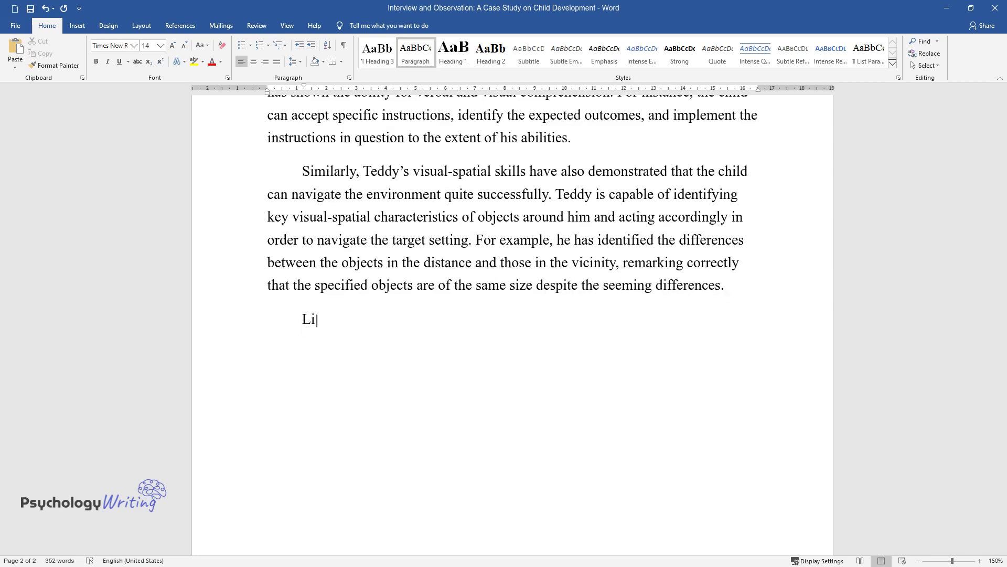
pyautogui.write("kewise, Teddy's skills of fluid reasoning have appeared to be qui")
pyautogui.write('te impressive. Th')
pyautogui.write('e boy has shown ')
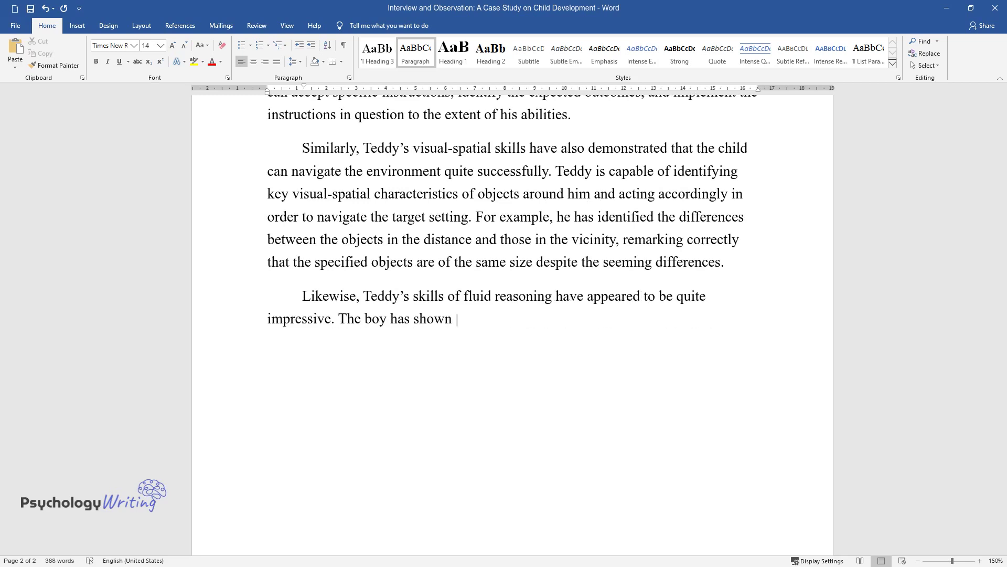
pyautogui.write('the ability to infer conceptual i')
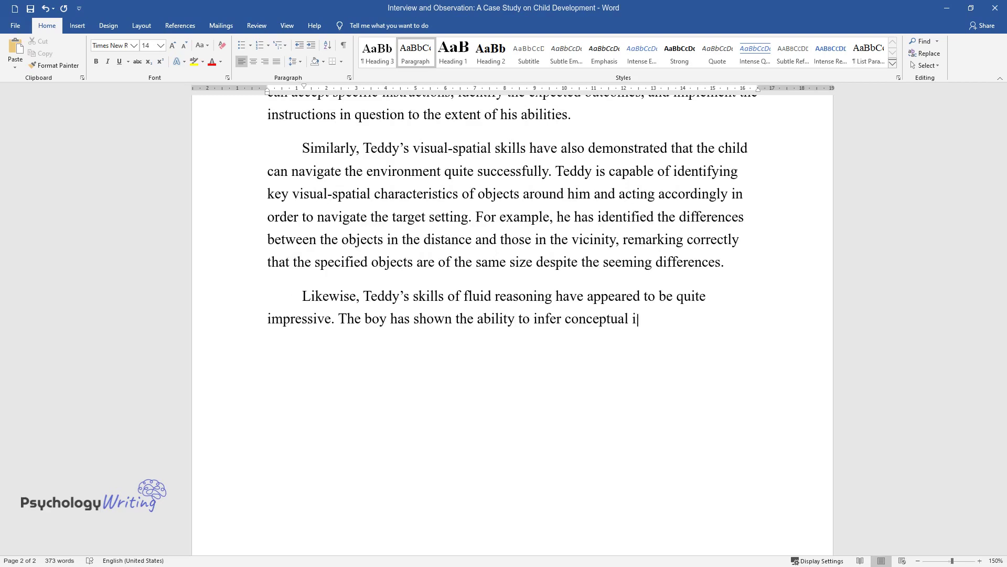
pyautogui.write('nformation from observations. Nam')
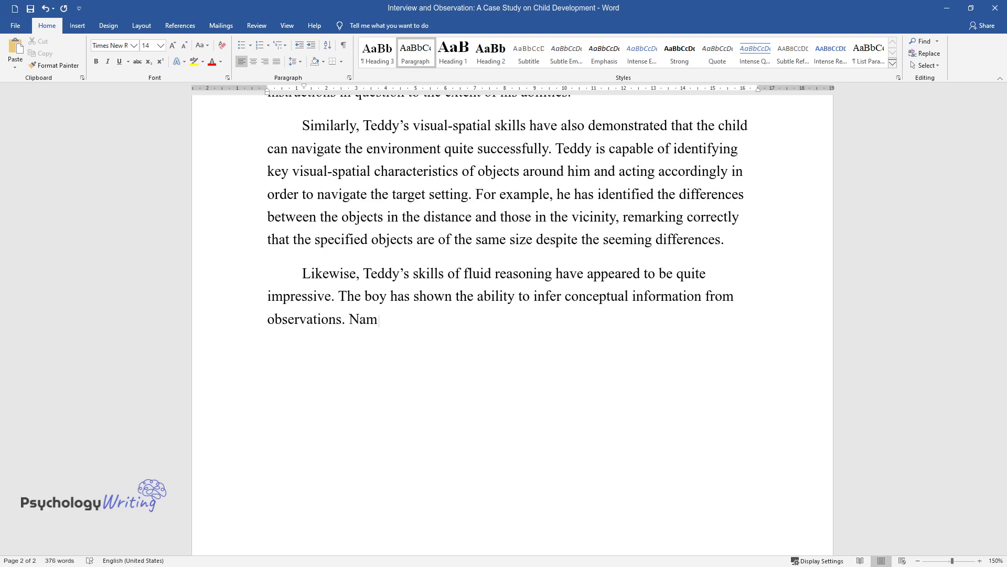
pyautogui.write('ely, Teddy can operate visual da')
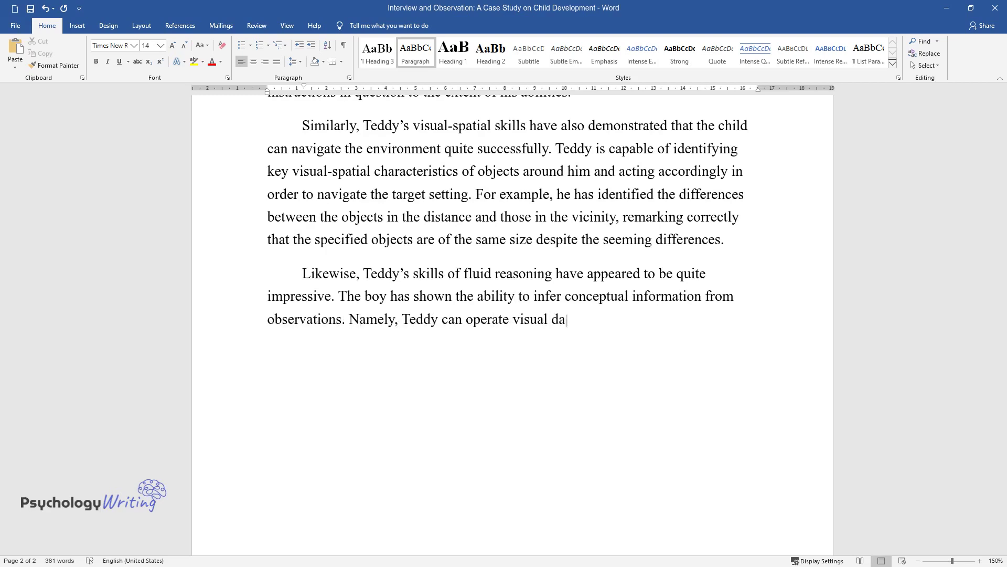
pyautogui.write('ta such as color, shape, and size')
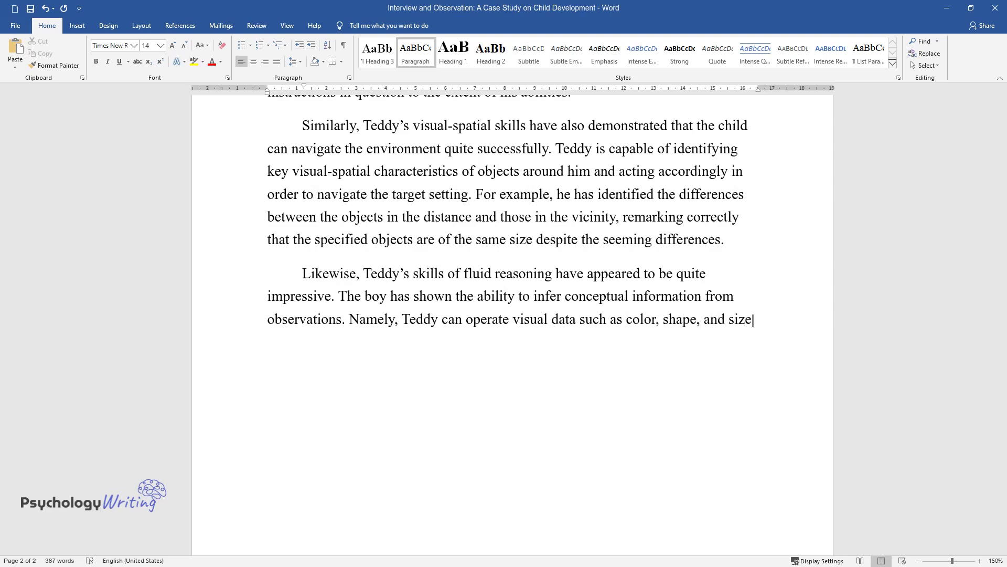
pyautogui.write(', arranging items in the required')
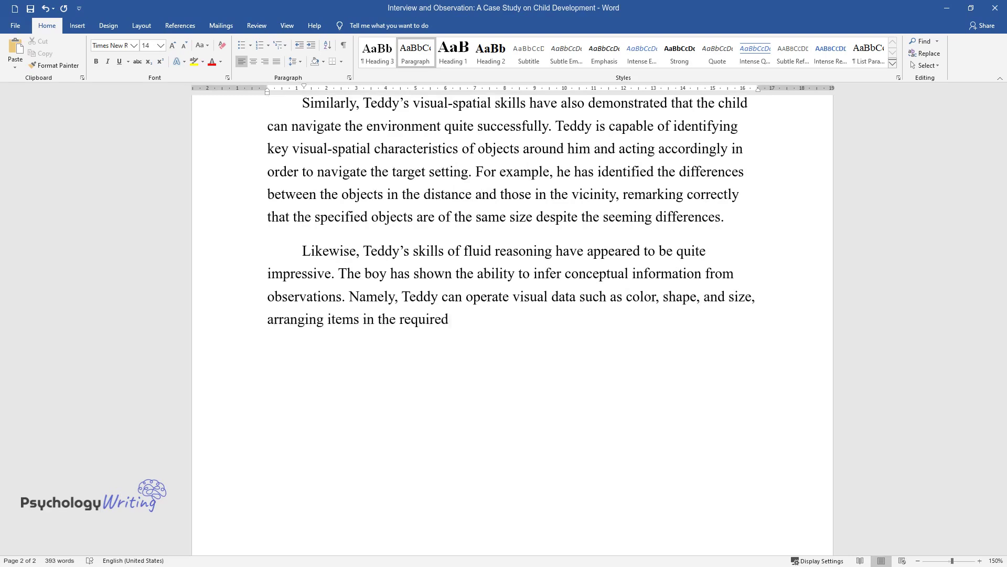
pyautogui.write(' order and noticing patterns in t')
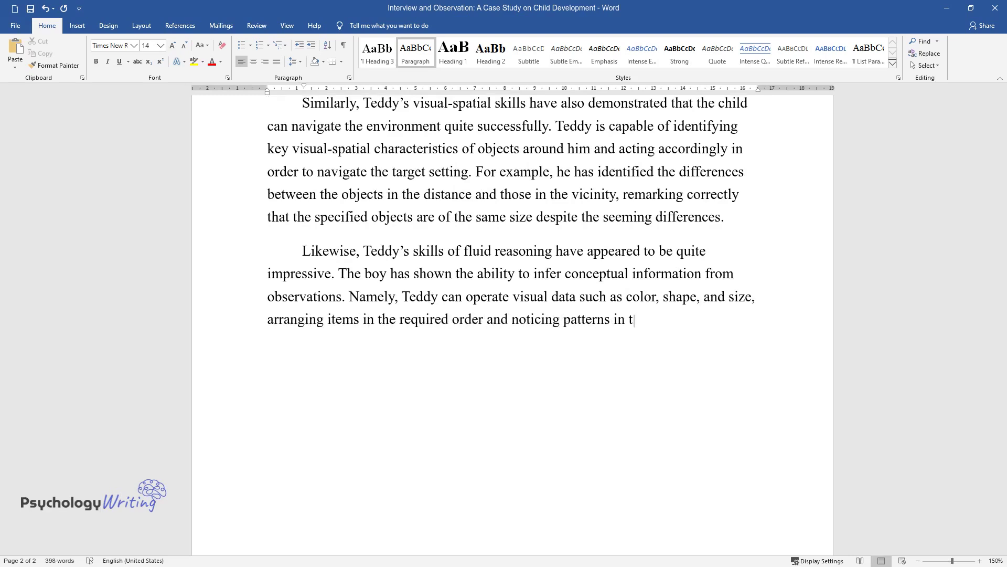
pyautogui.write('he suggested way of arranging the')
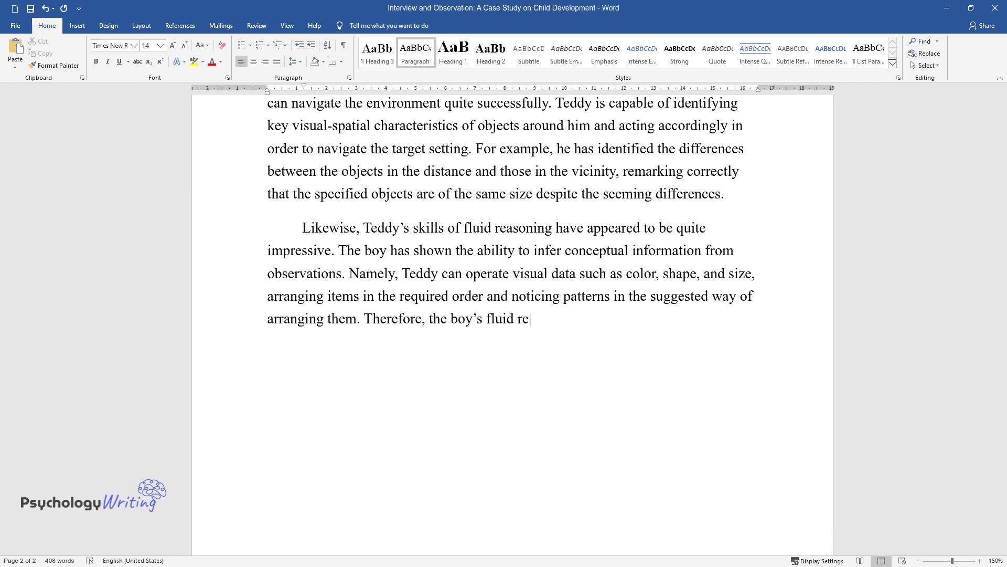
pyautogui.write("m. Therefore, the boy's fluid reasoning appears to be at a rather")
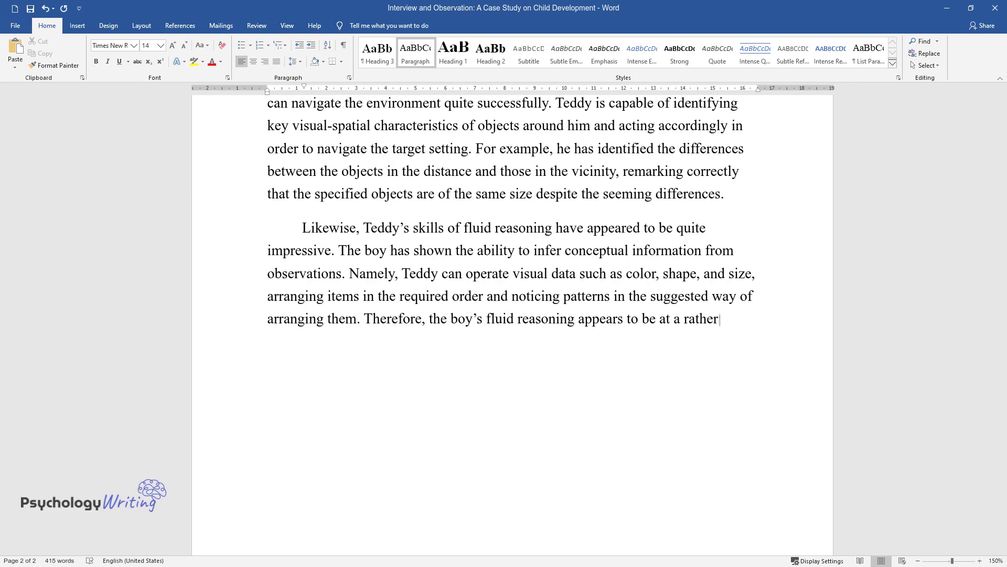
pyautogui.write(' high level. Similarly, processing speed, namely, the speed of dat')
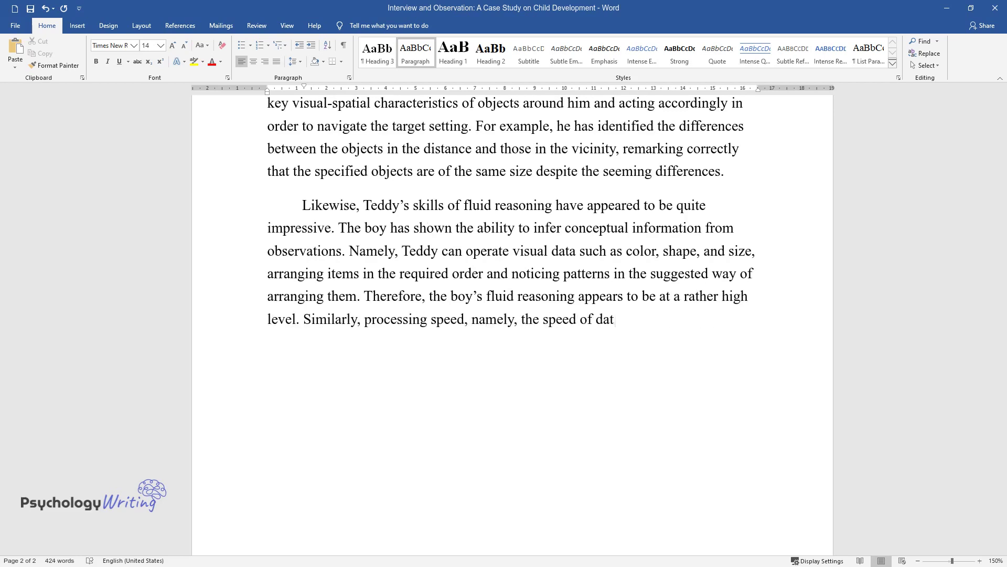
pyautogui.write('a management, is quite high in the patie')
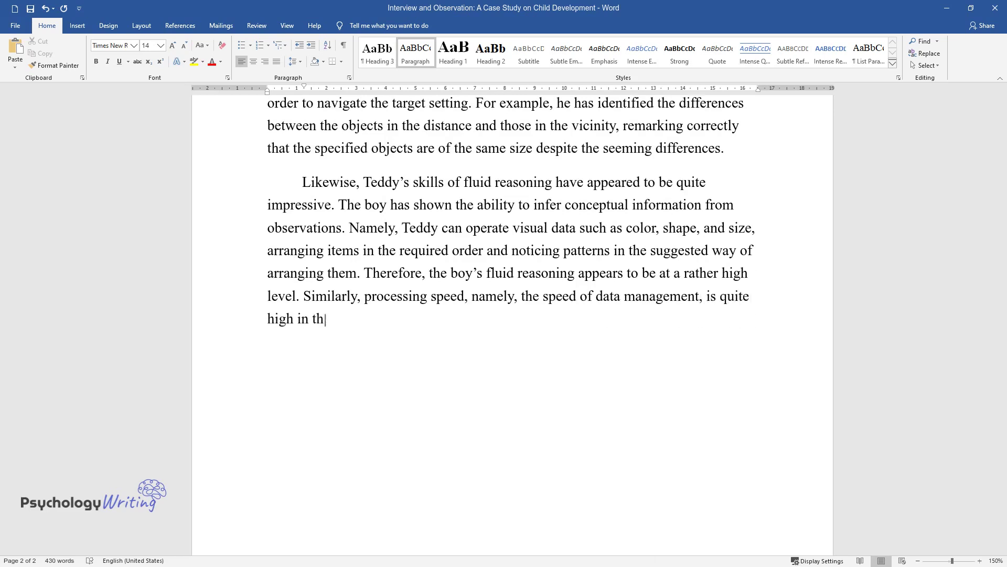
pyautogui.write('nt, allowing him to identi')
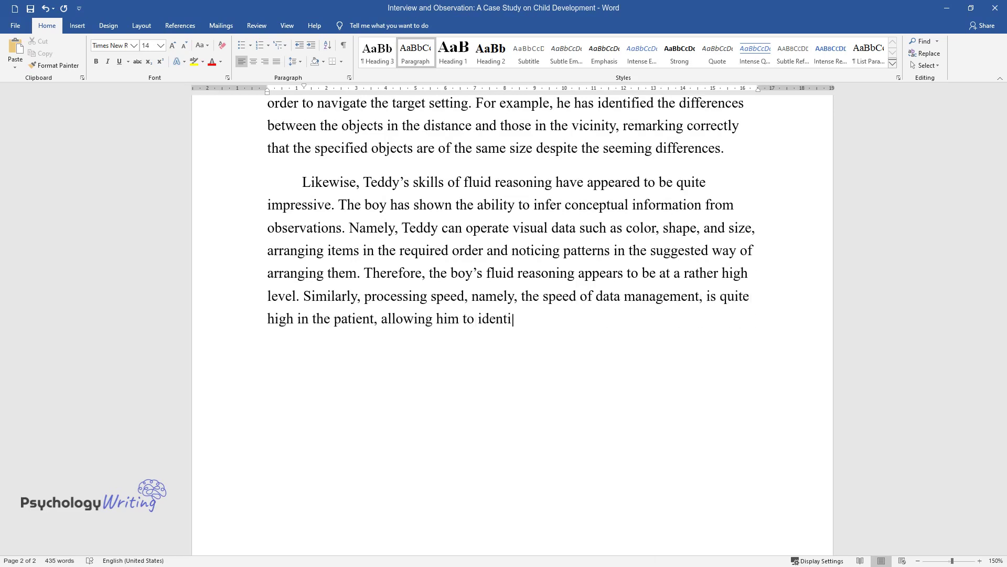
pyautogui.write('fy the answer to a specific problem quite fast.')
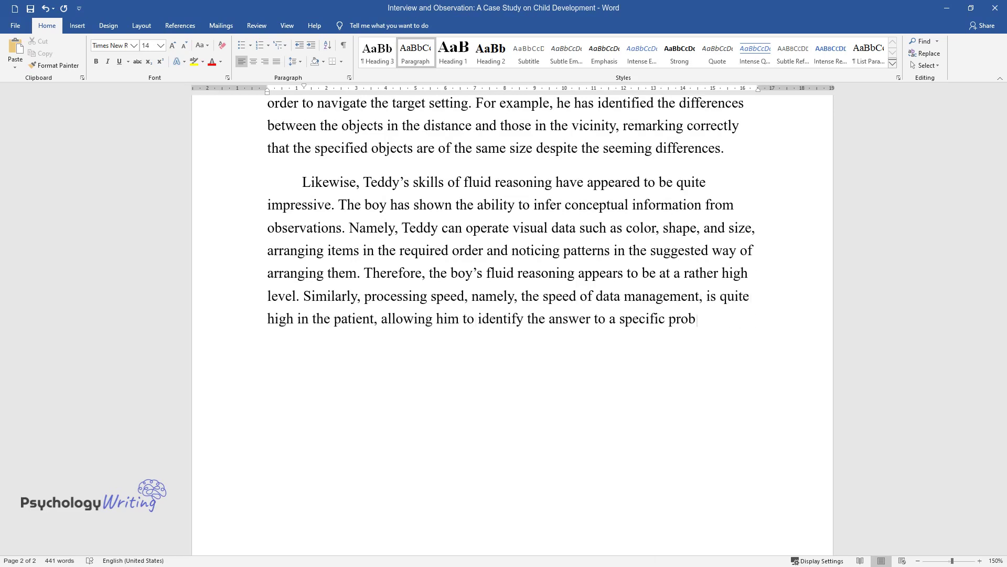
pyautogui.press('Return')
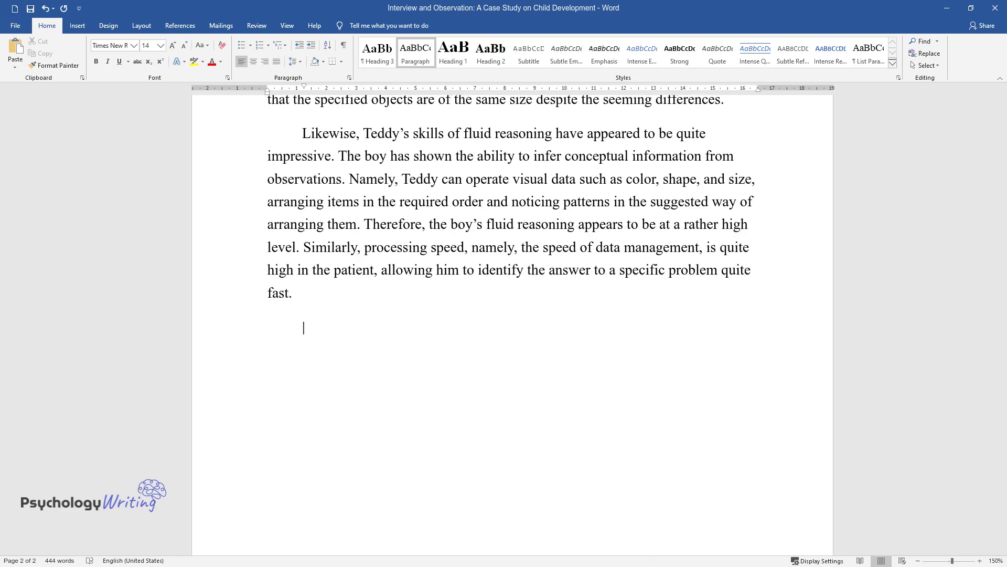
# Type the working memory paragraph on short-term memory issues and possible ADHD, ending 'concentration, diligence, and patience.'
pyautogui.write('However, as far as the working m')
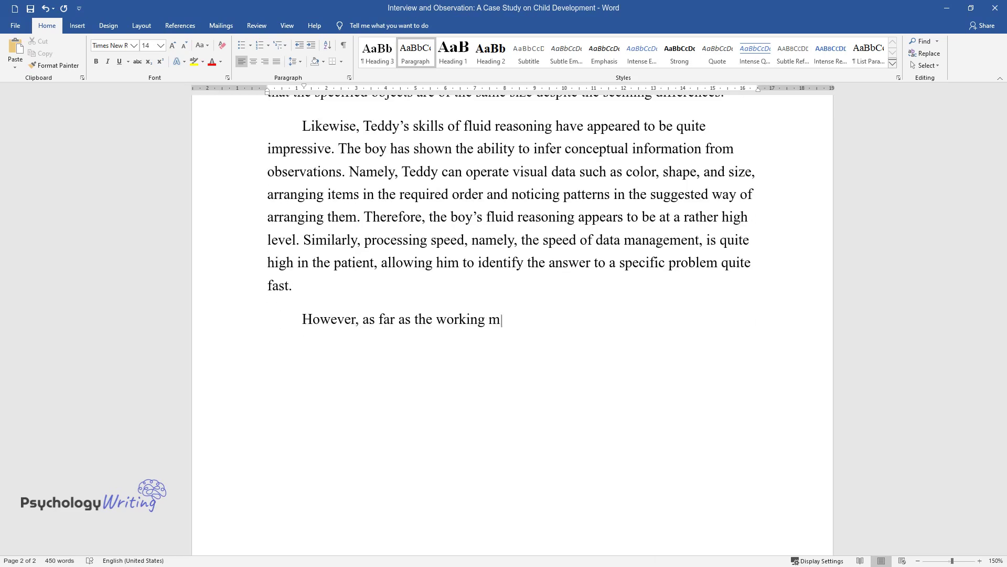
pyautogui.write('emory of the patient is concerned, several issues have been identifi')
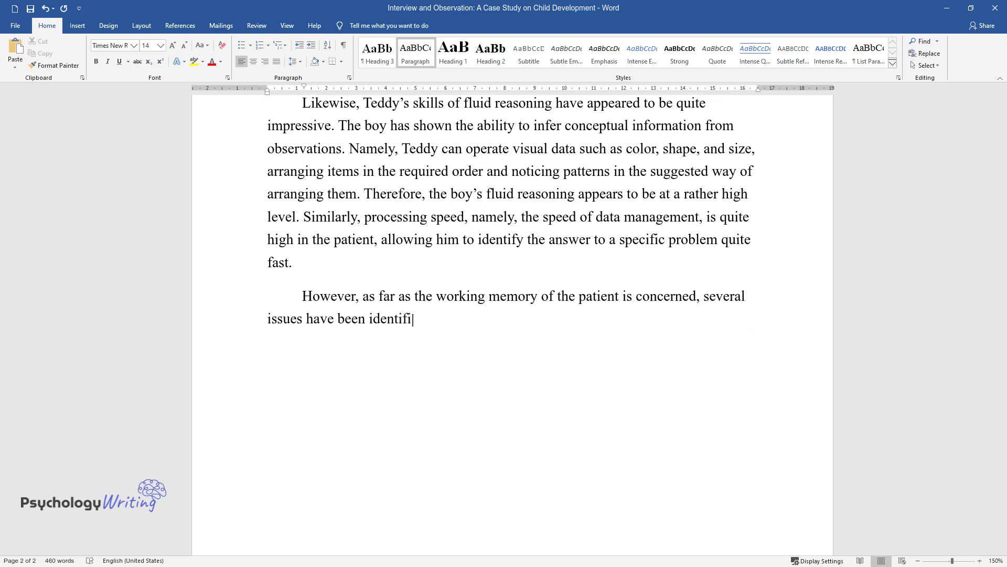
pyautogui.write('ed. Namely, Teddy seems to be havi')
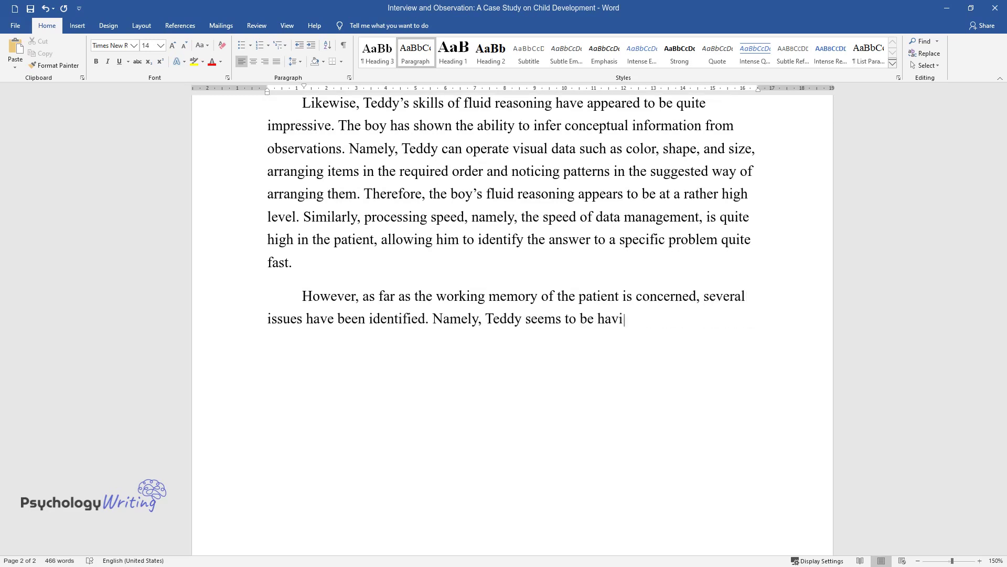
pyautogui.write('ng difficulties remembering information and retaining it in his shor')
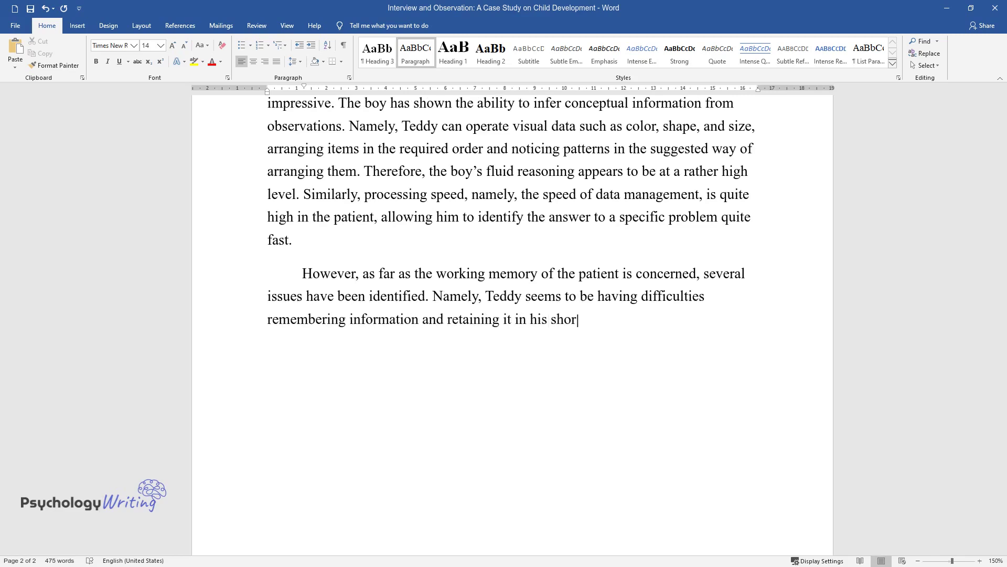
pyautogui.write('t-term memory for the required amount of time. The observed issue a')
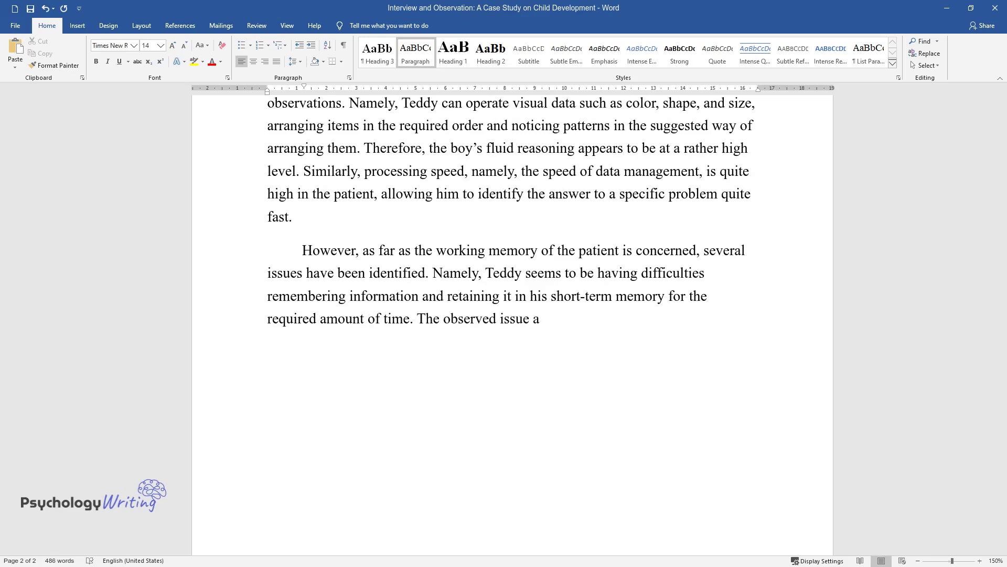
pyautogui.write('ligns with the presence of a prope')
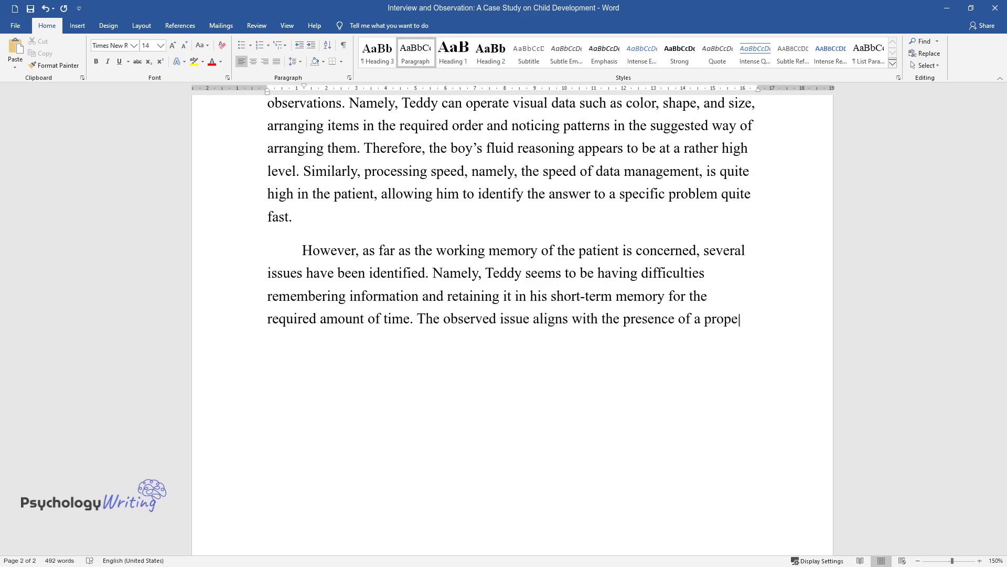
pyautogui.write('nsity toward attention deficit and')
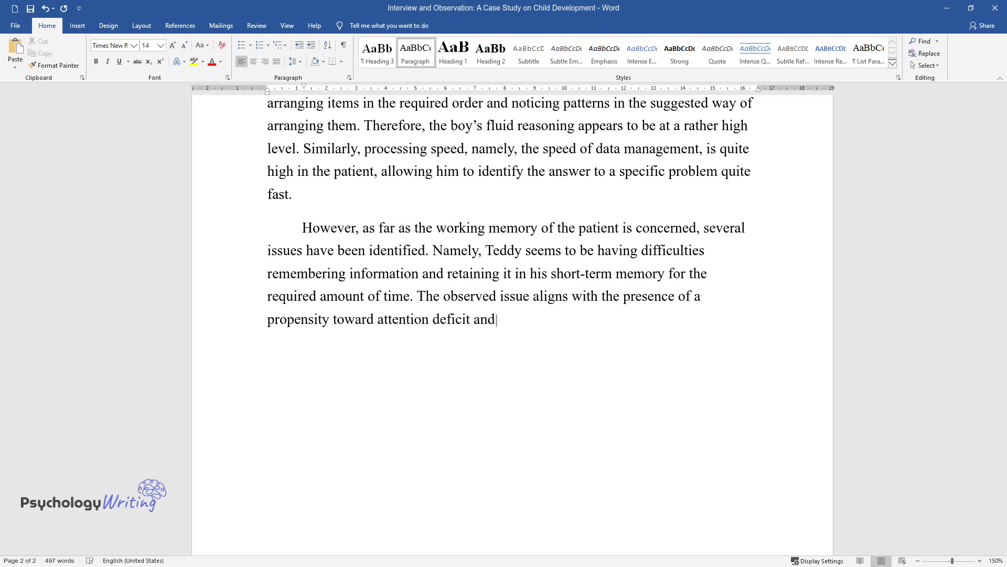
pyautogui.write(' hyperactivity disorder (ADHD) since the child is very active and shows sign')
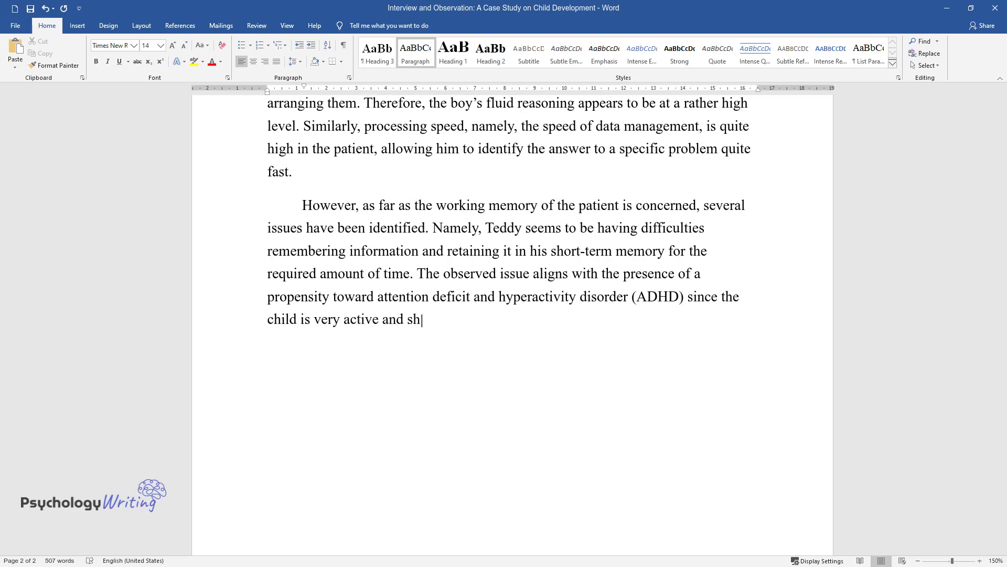
pyautogui.write('s of impatience when provid')
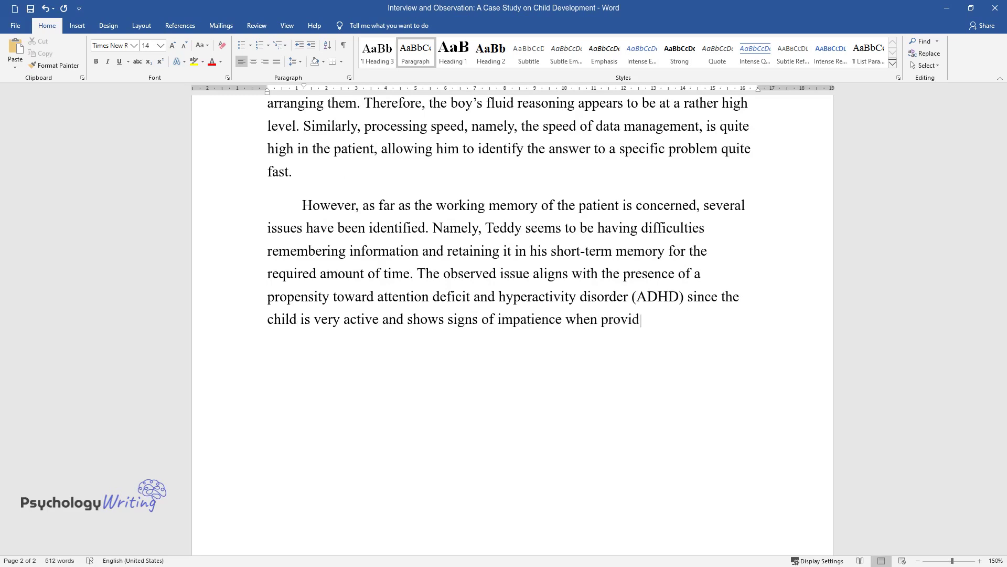
pyautogui.write('ed with tasks that require concentration, diligence, and patience.')
pyautogui.press('Return')
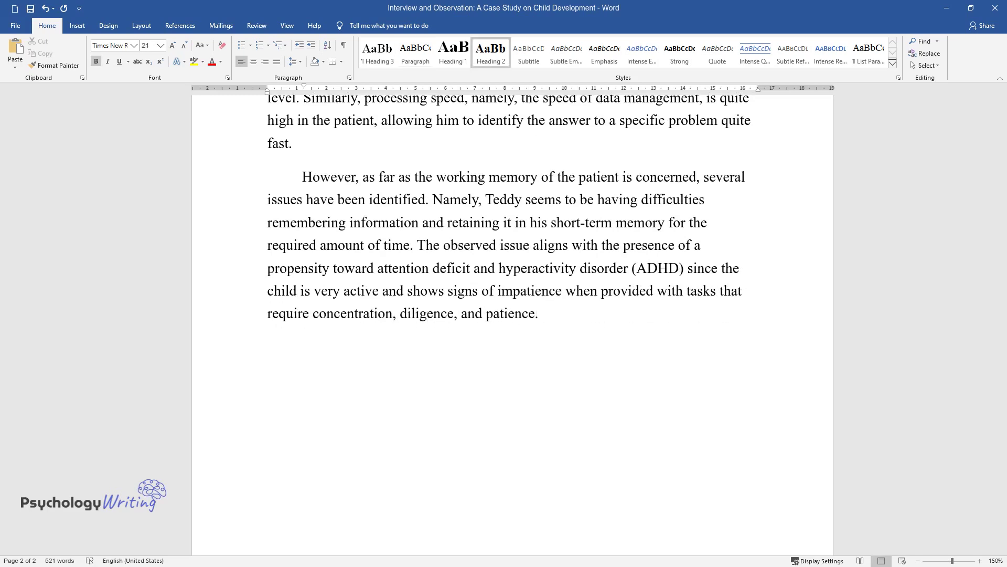
# Add the 'Social Development' heading and its paragraph on peer interactions, ending 'regarding his loneliness.'
pyautogui.write('Social Development')
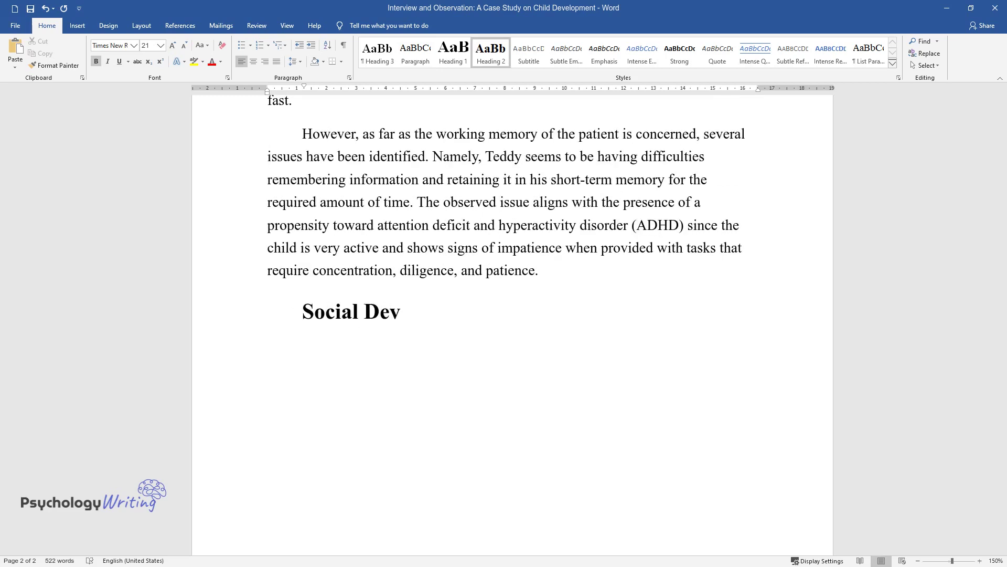
pyautogui.press('Return')
pyautogui.write('T')
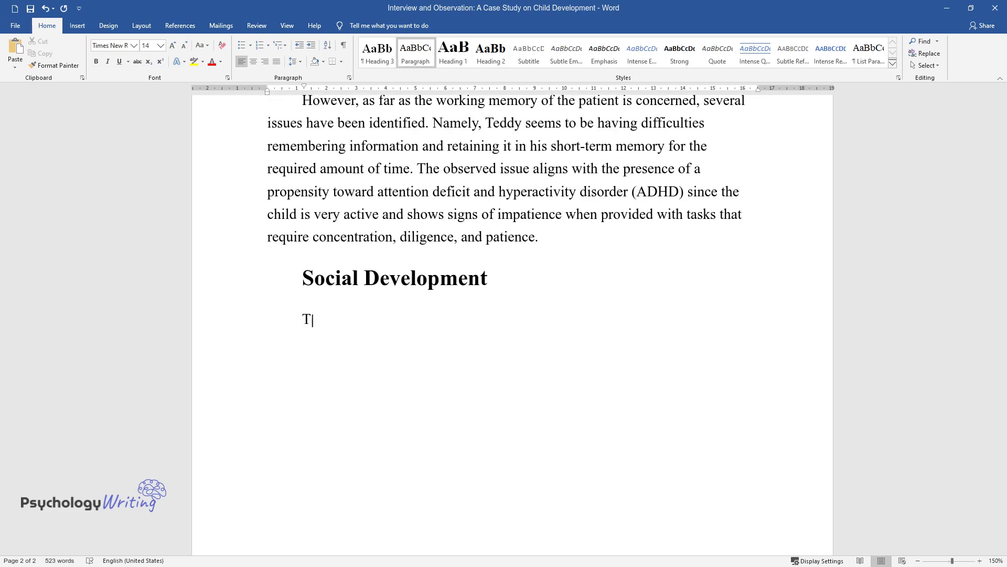
pyautogui.write("o evaluate Teddy's social progress,")
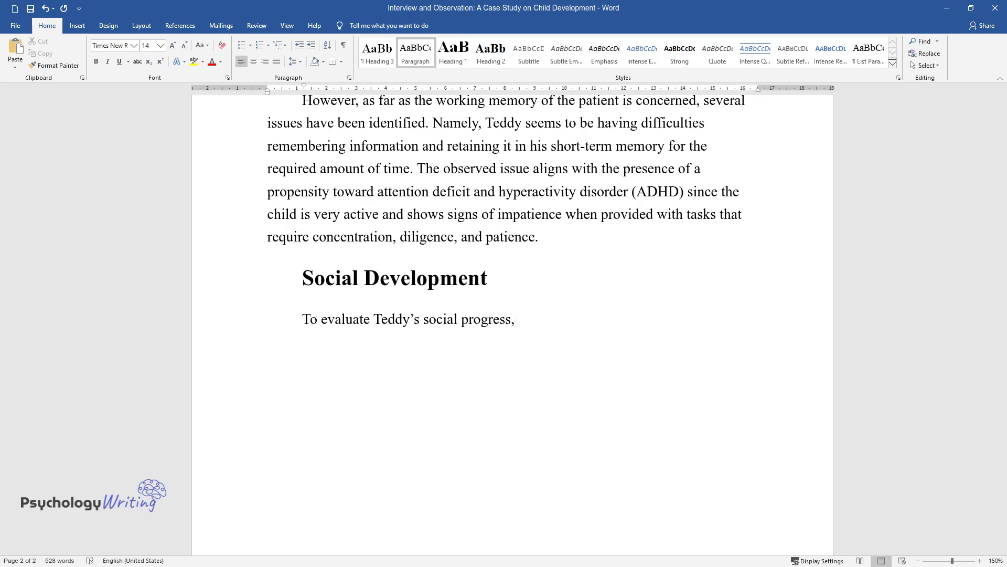
pyautogui.write(' the assessment of his interaction')
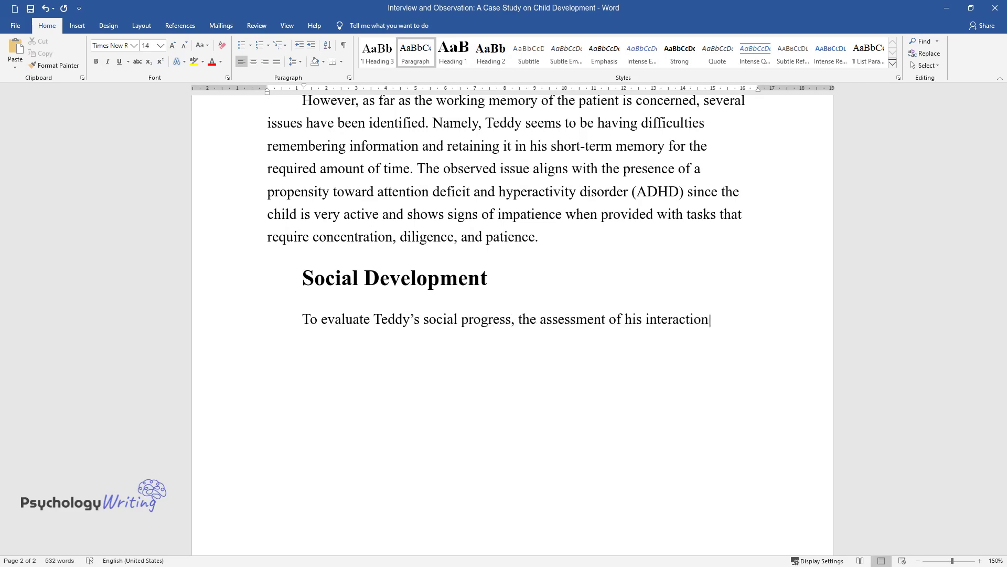
pyautogui.write('s with peers, as well as the develo')
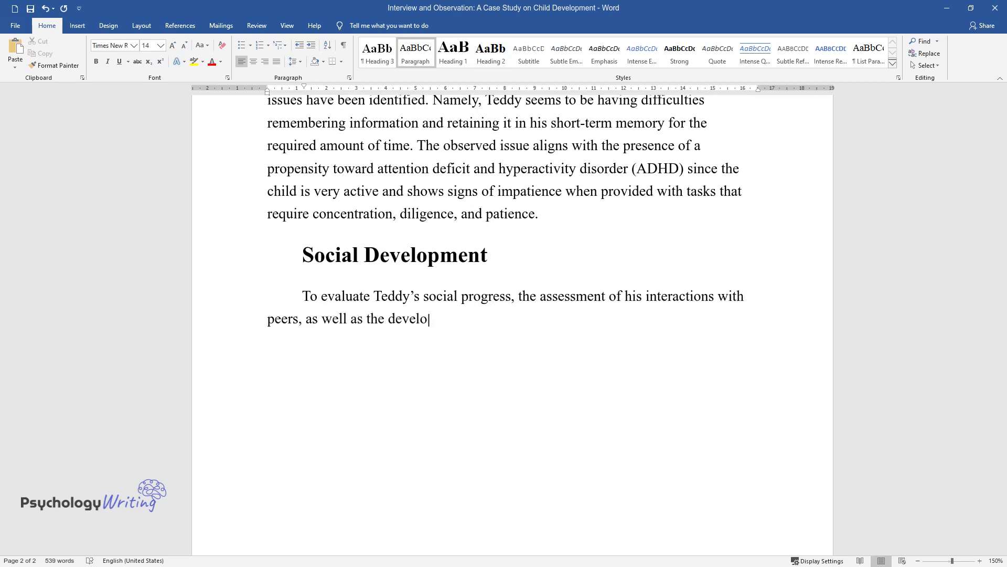
pyautogui.write('pment of key social skills, has be')
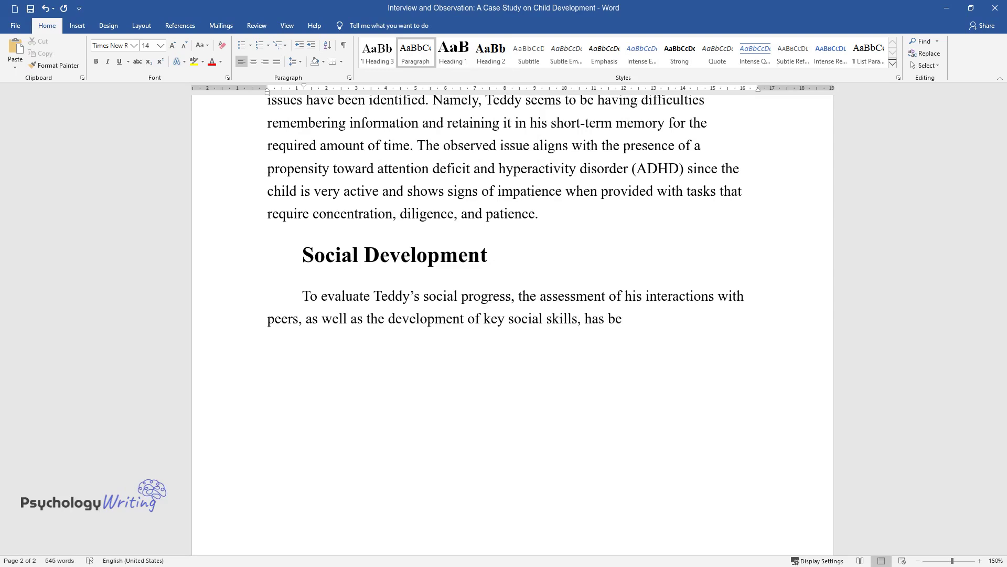
pyautogui.write("en conducted. Unlike his cognitive skills, Teddy's s")
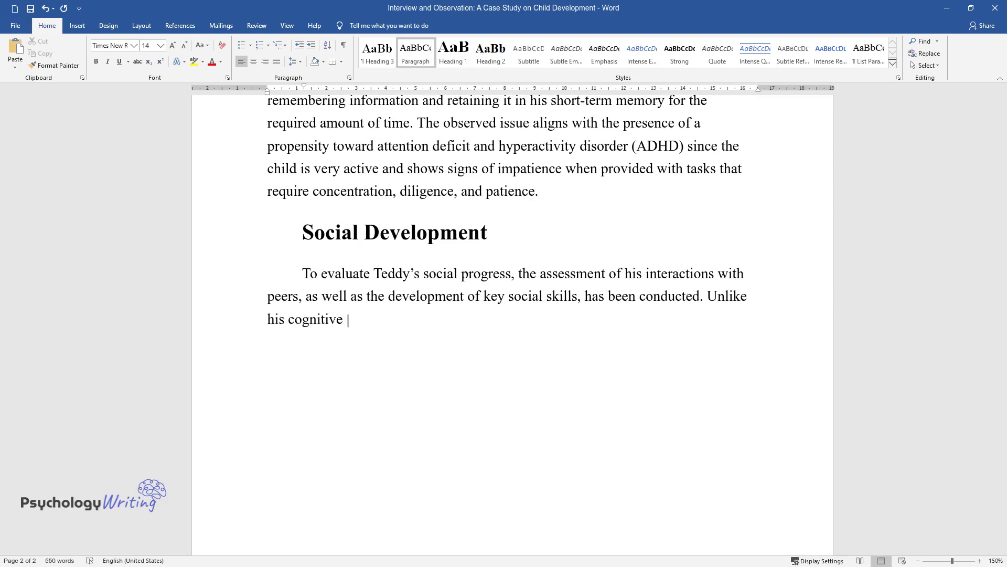
pyautogui.write('ocial development')
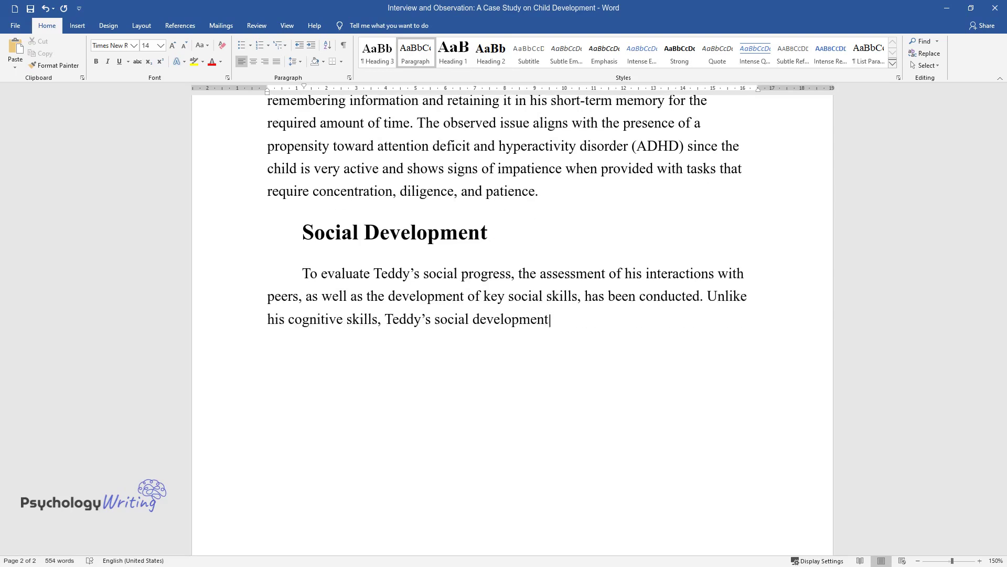
pyautogui.write(' appears to have been stalled slig')
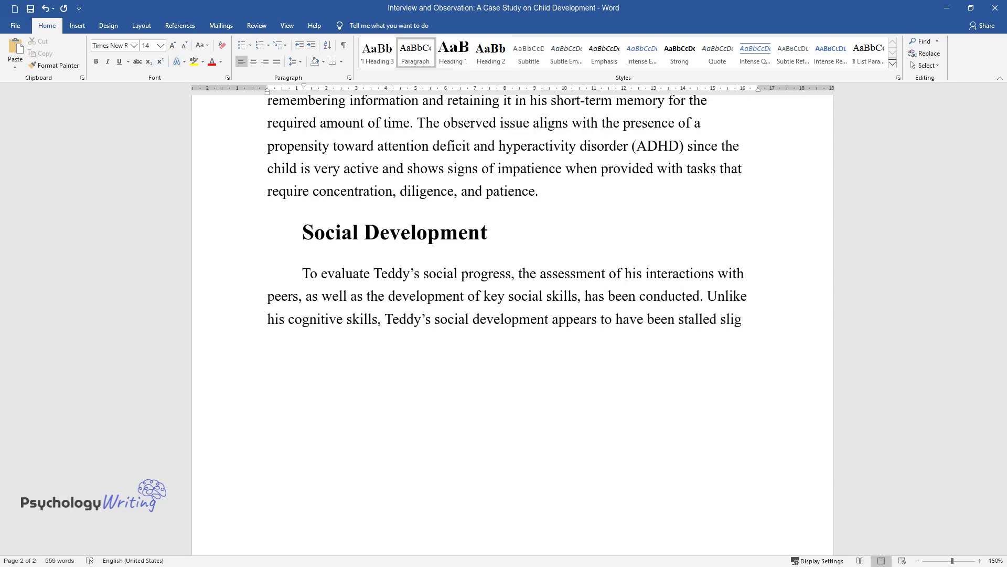
pyautogui.write('htly since the child has been experiencing significant issues with gaining the ability to interact with')
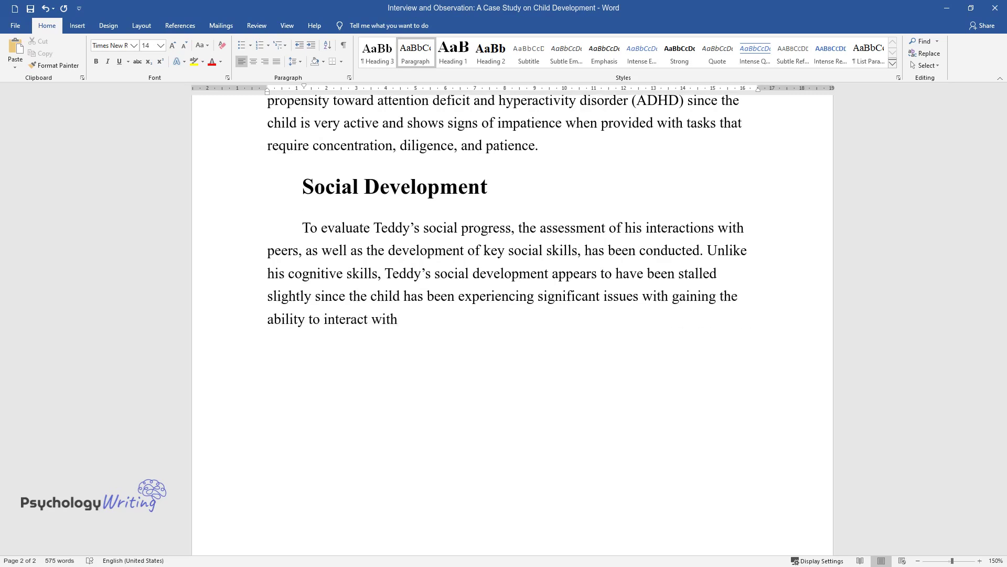
pyautogui.write(' other children properly. Namely, T')
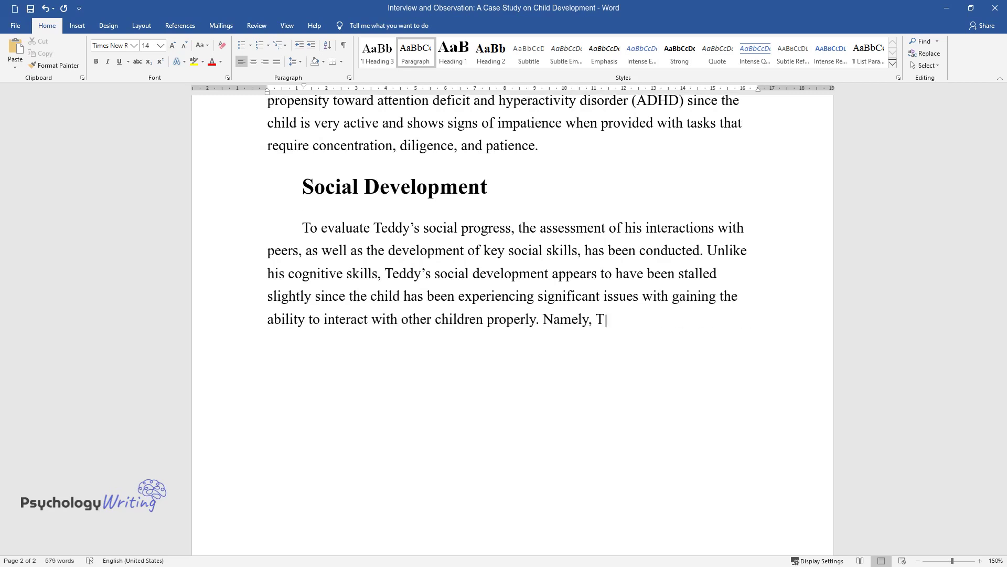
pyautogui.write('eddy has been showing problems with')
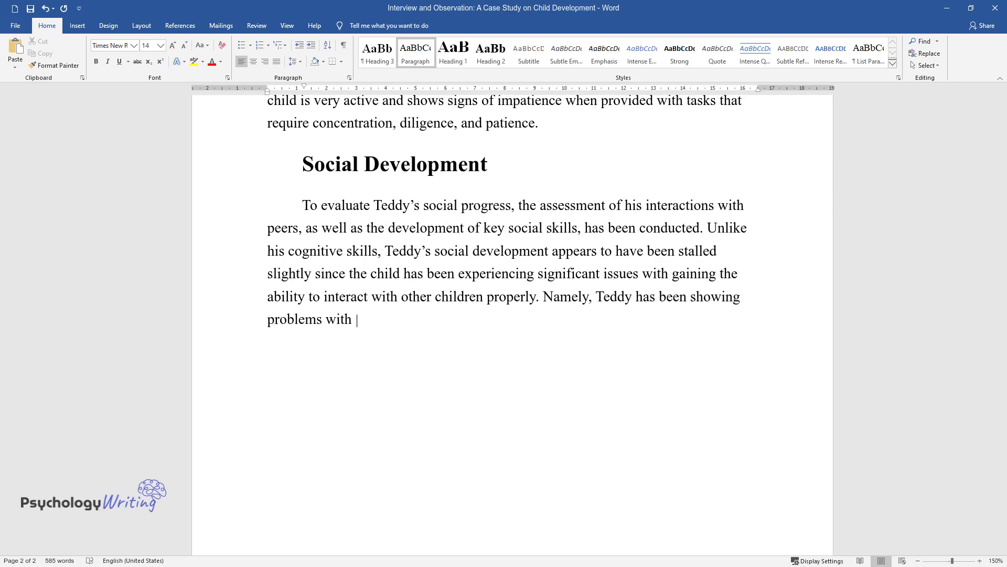
pyautogui.write(' acquiring basic communication skills for building a rapport with othe')
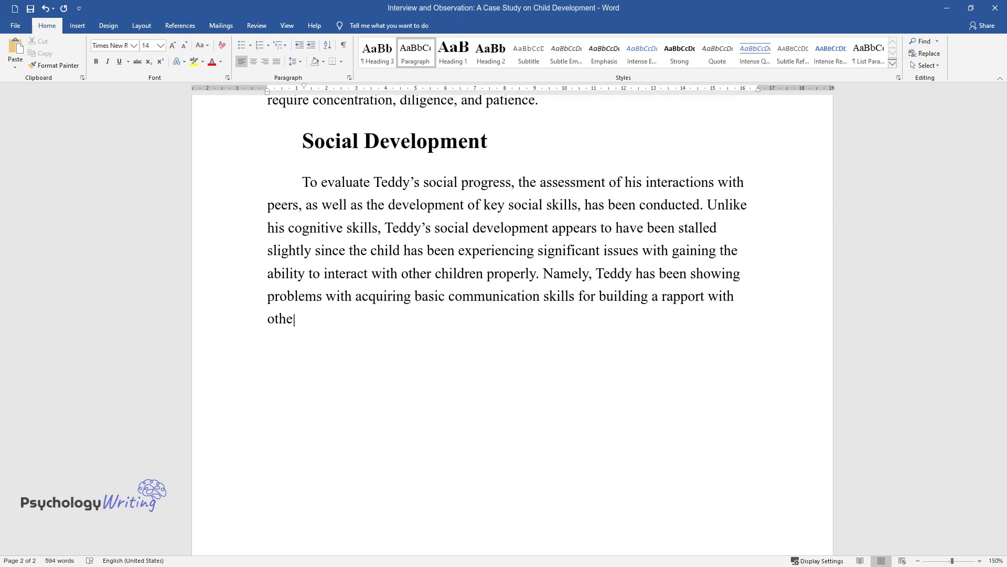
pyautogui.write('rs, particularly, children of his age. As a result, Teddy currently has very few friends, although he ')
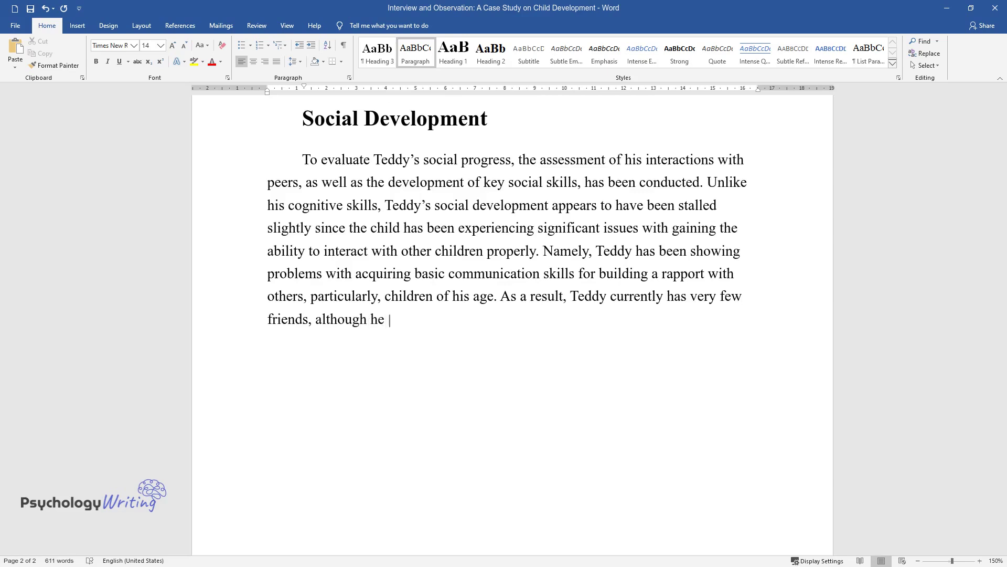
pyautogui.write('does not voice any concerns regarding his loneliness.')
pyautogui.press('Return')
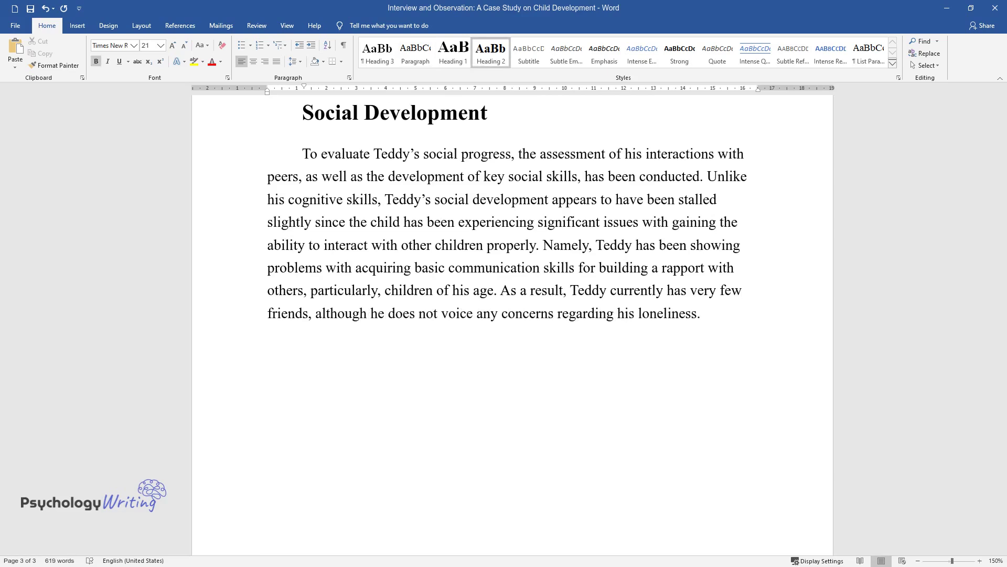
# Add the 'Moral Development' heading and paragraph ending 'appropriate for his age.', then type 'Emotional Development'
pyautogui.write('Moral Development')
pyautogui.press('Return')
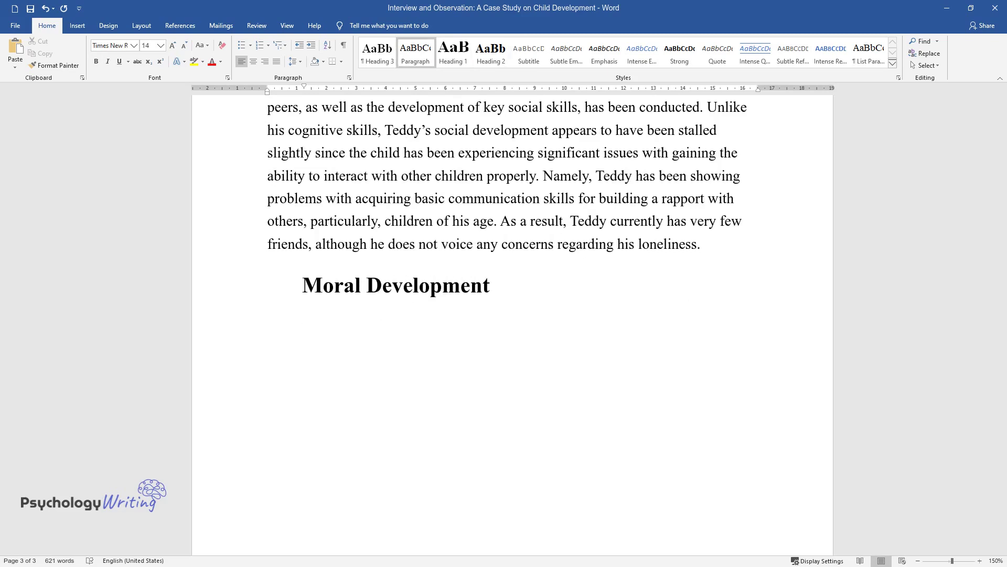
pyautogui.write('The development of')
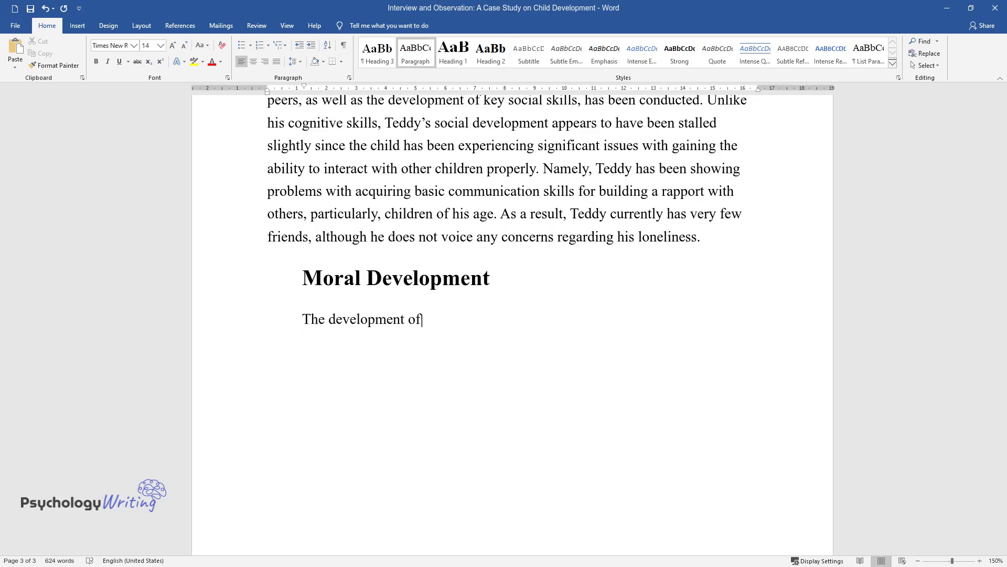
pyautogui.write(' key moral standards and ethical p')
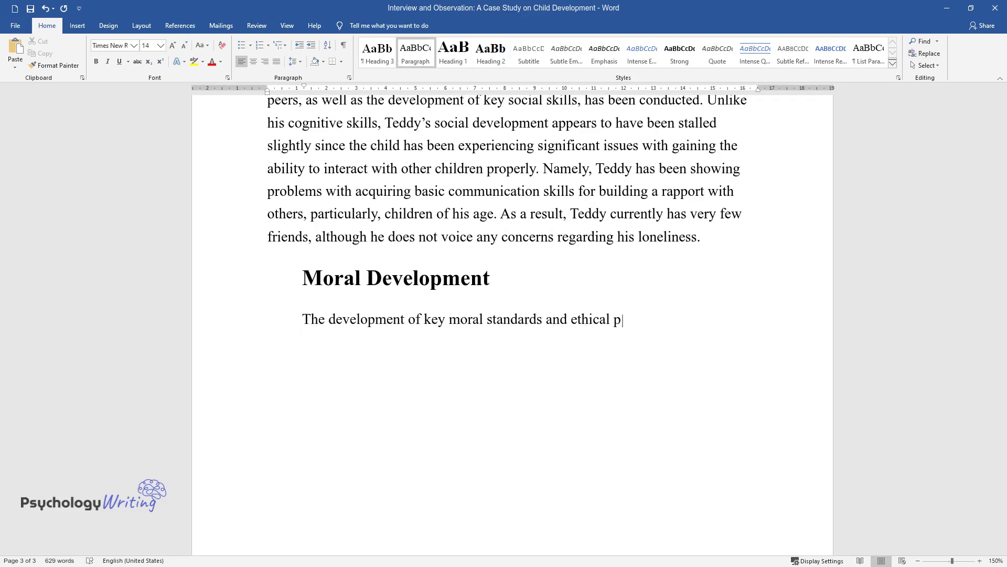
pyautogui.write('rinciples has been taking place r')
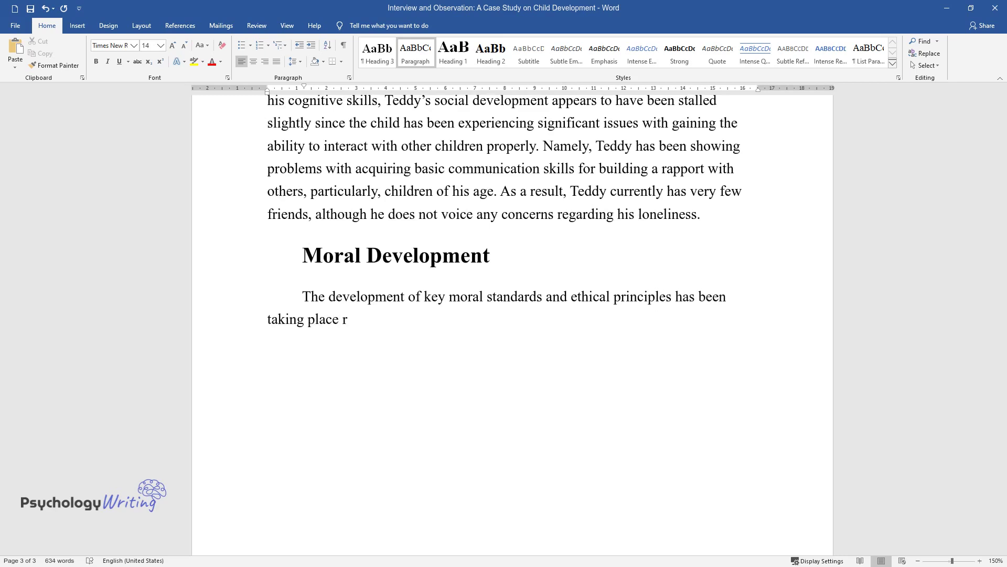
pyautogui.write('ather naturally in Teddy. Currently, he is capable of identifying m')
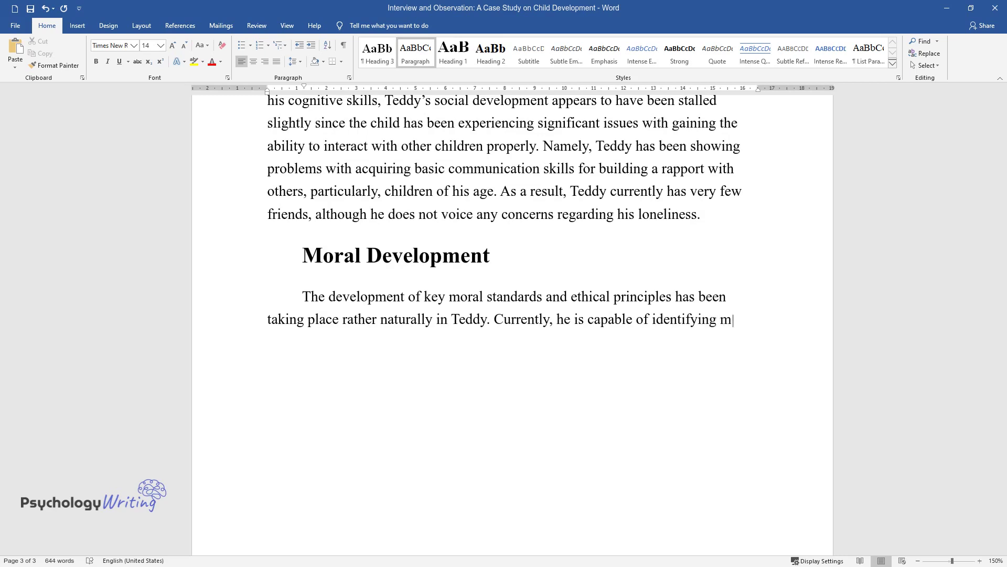
pyautogui.write('orally wrong and right ideas and')
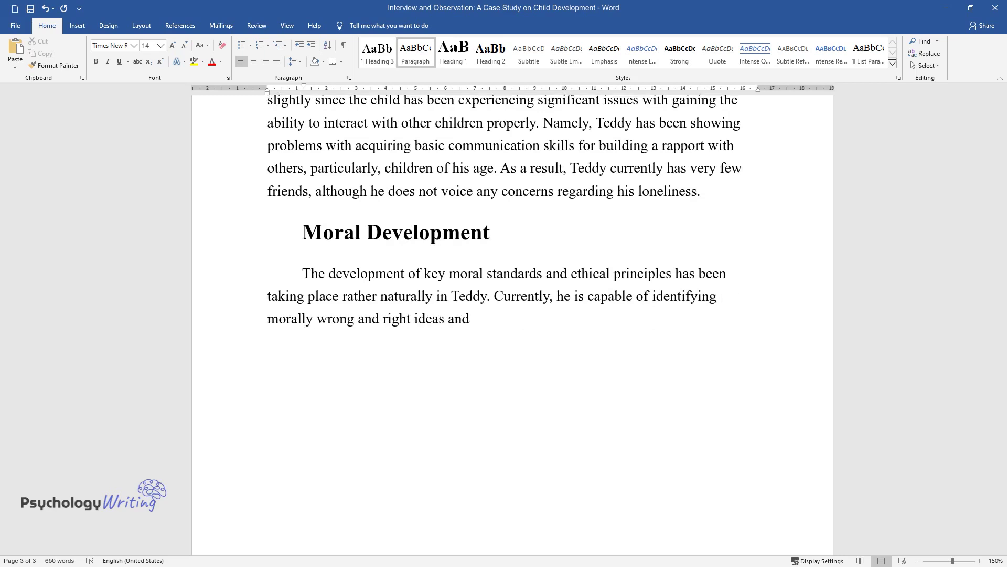
pyautogui.write(' choosing his actions accordingly.')
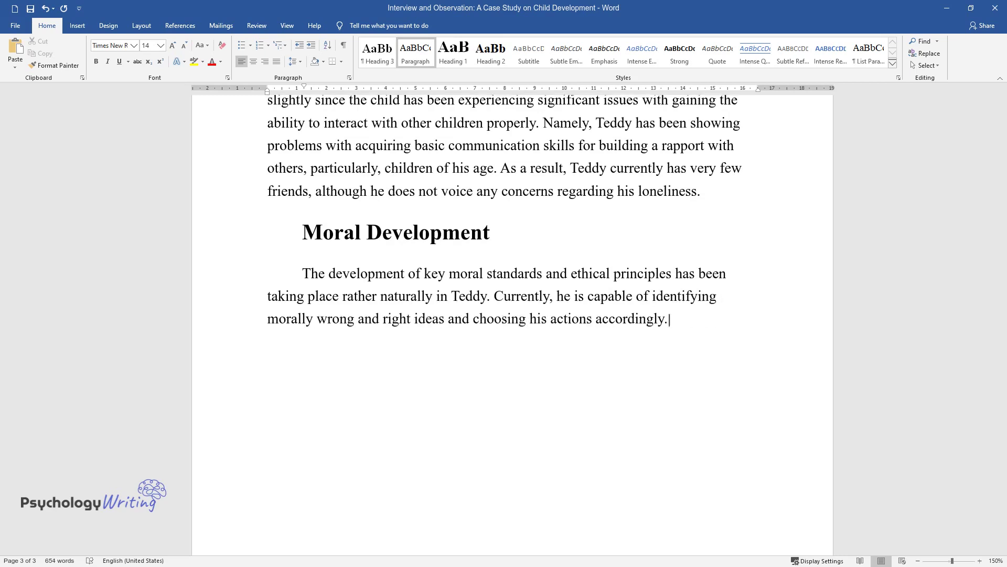
pyautogui.write(' Specifically, Teddy has shown the')
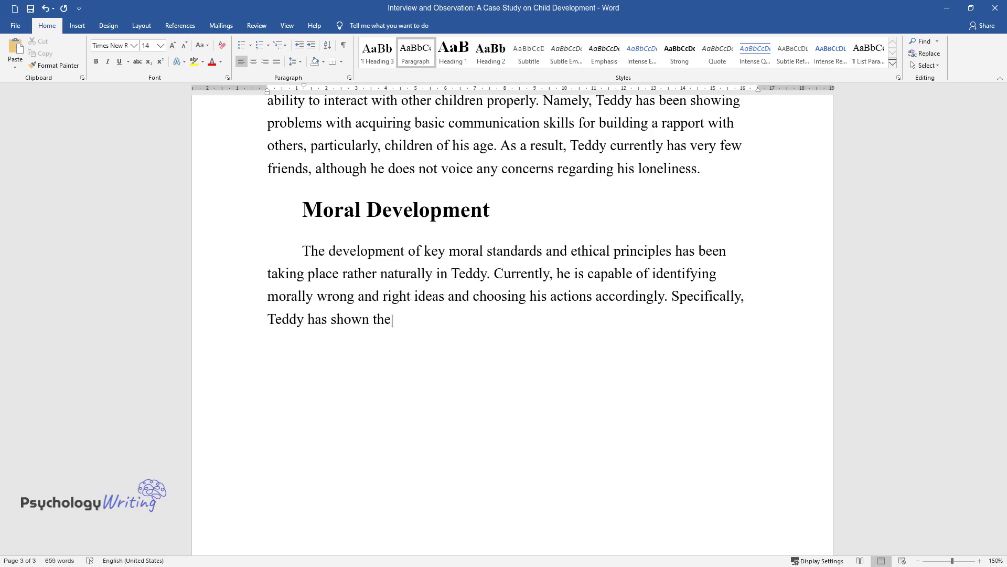
pyautogui.write(' ability to recognize the negative effects of lying and, thus, has accepted that ly')
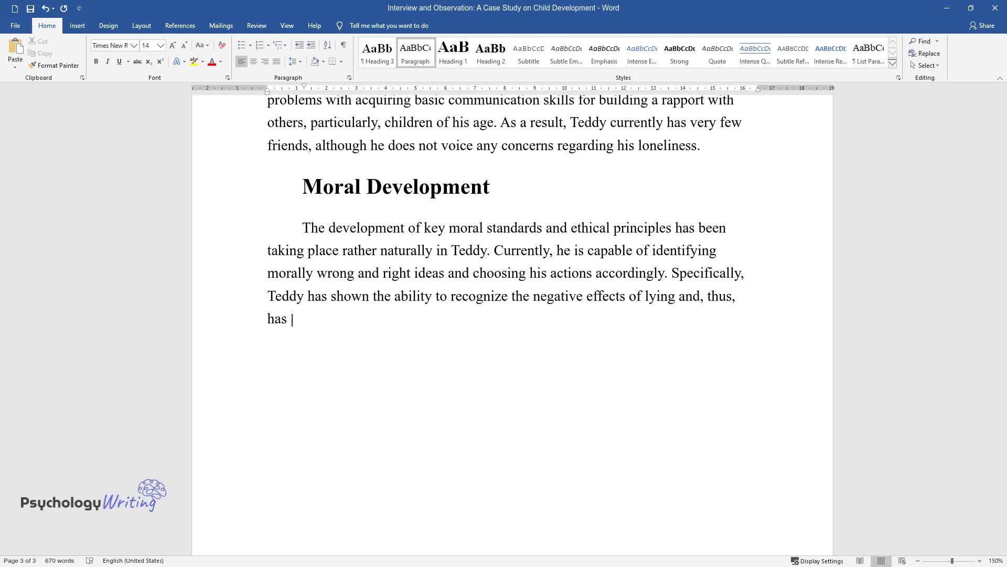
pyautogui.write('ing is an inheren')
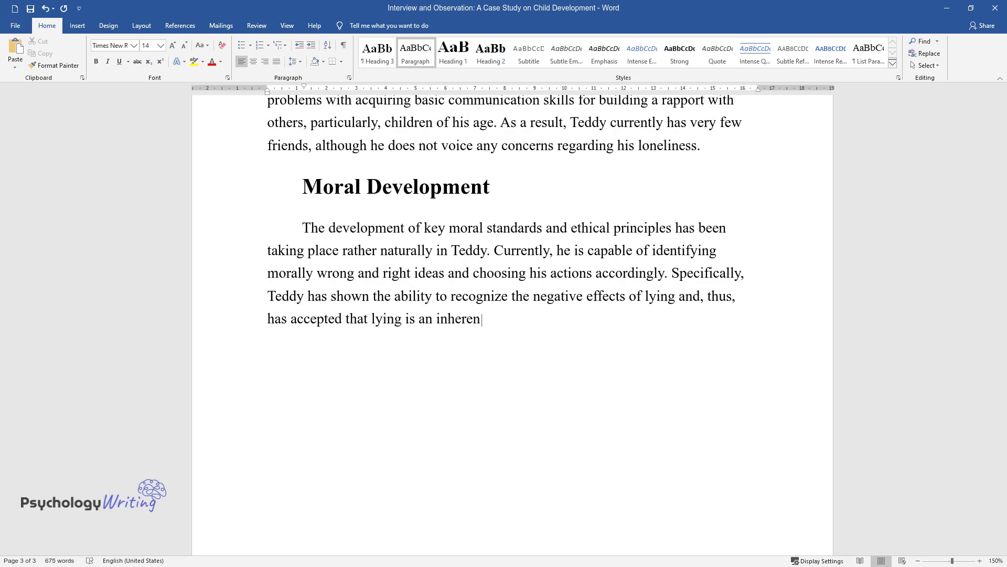
pyautogui.write('tly negative action. Similarly, he has developed a strong opinion about another unethical choice. Therefore, his moral development ca')
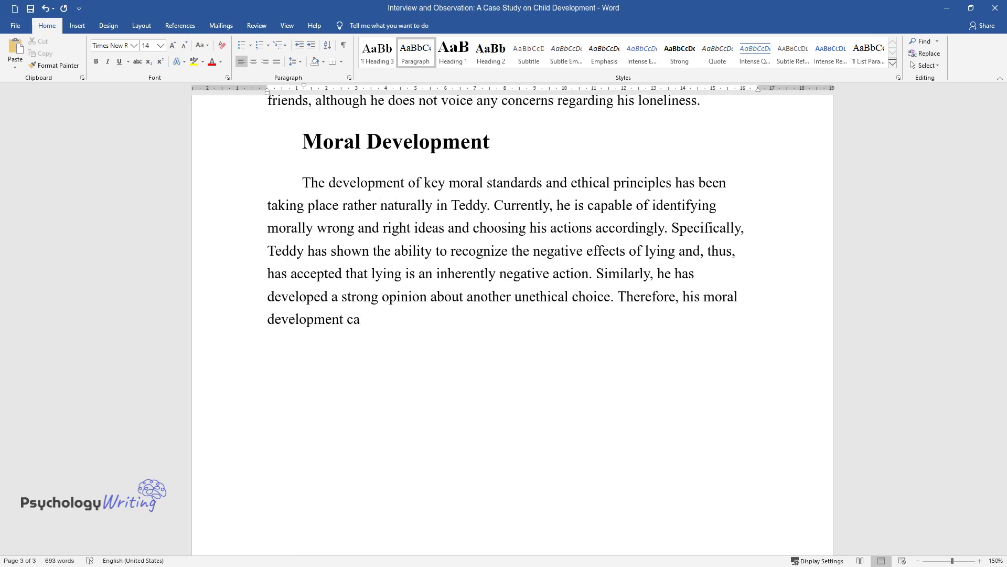
pyautogui.write('n be considered appropriate for h')
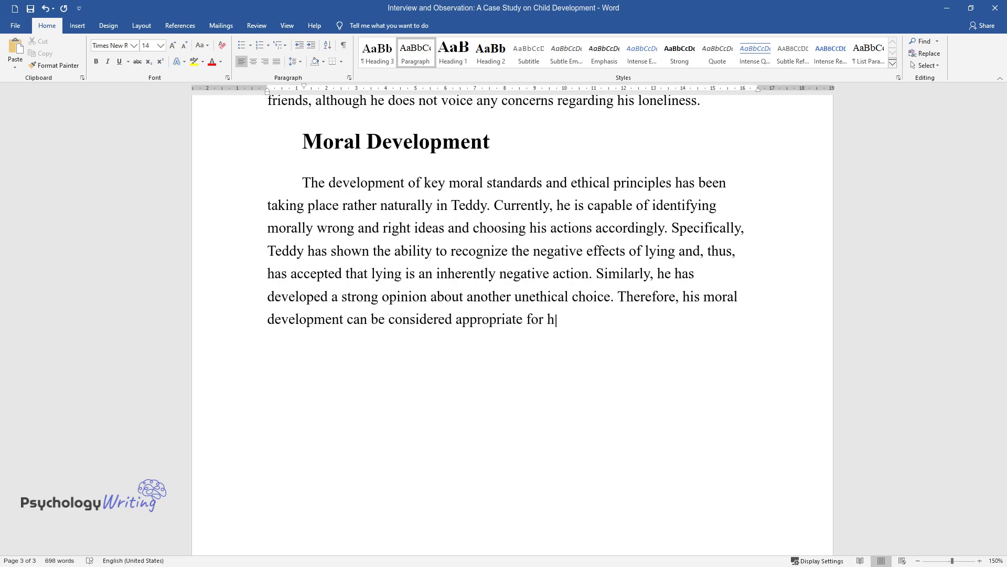
pyautogui.write('is age.')
pyautogui.press('Return')
pyautogui.write('Emotio')
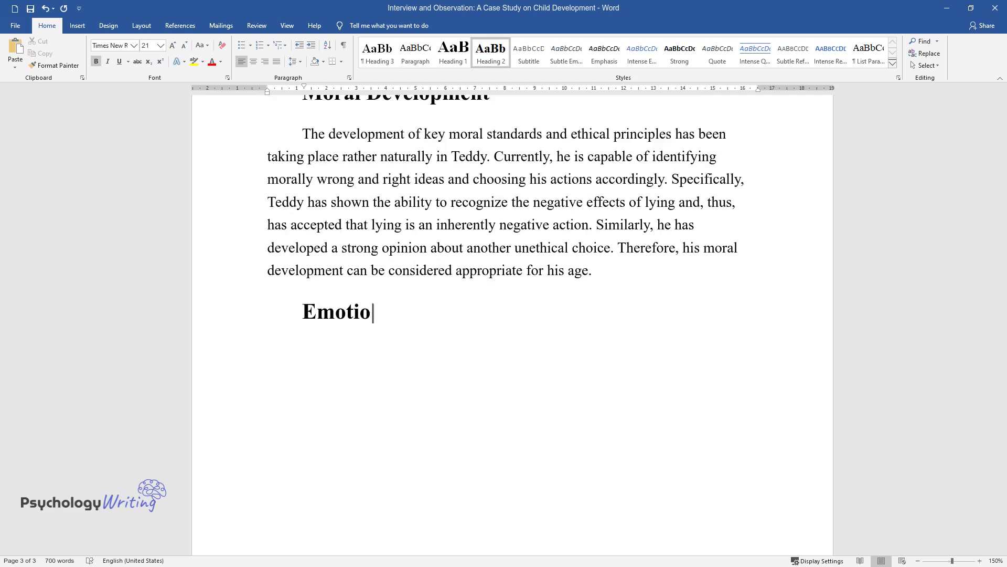
pyautogui.write('nal Development')
# Type the emotional development paragraph beginning 'Finally, the child's emotional development was assessed'
pyautogui.press('Return')
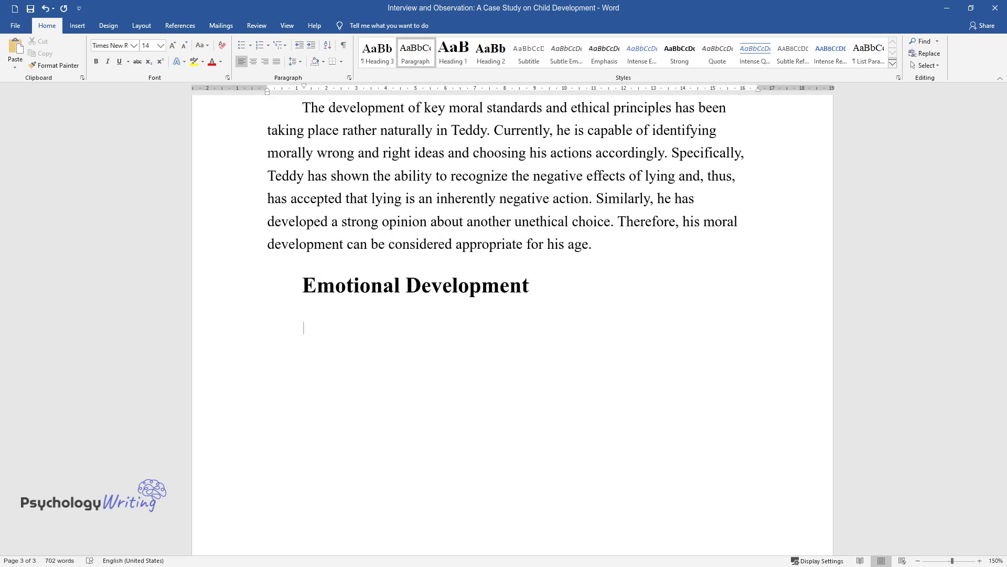
pyautogui.write("Finally, the child's emotional development was ")
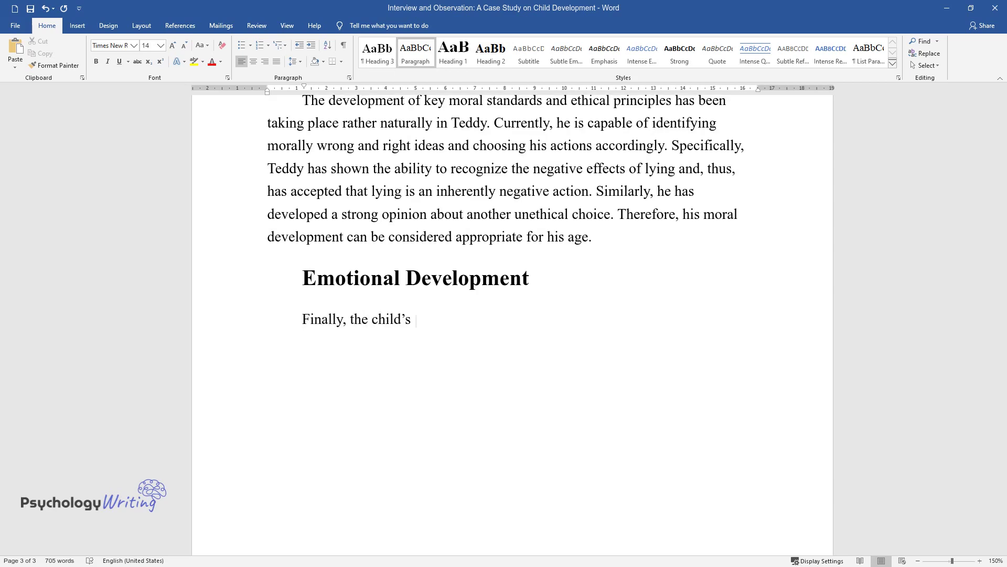
pyautogui.write('assessed')
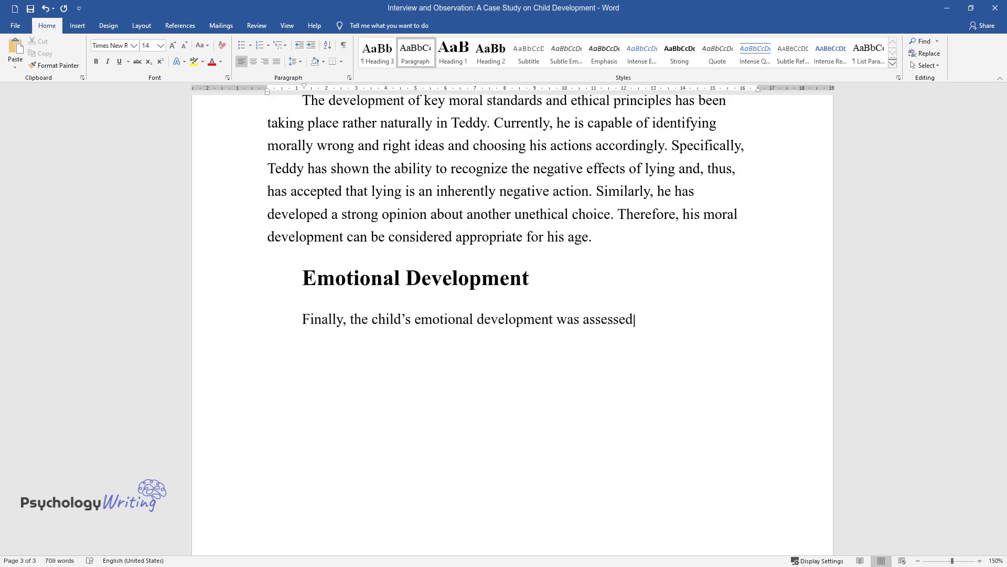
pyautogui.write(' using measurements similar to thos')
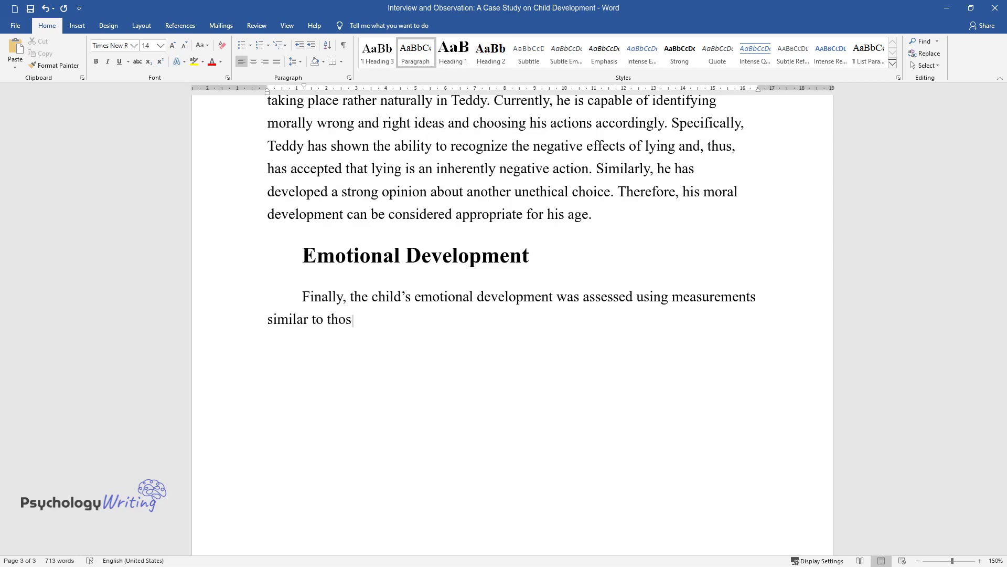
pyautogui.write('e for his social interaction skills. The outcomes of the evaluation h')
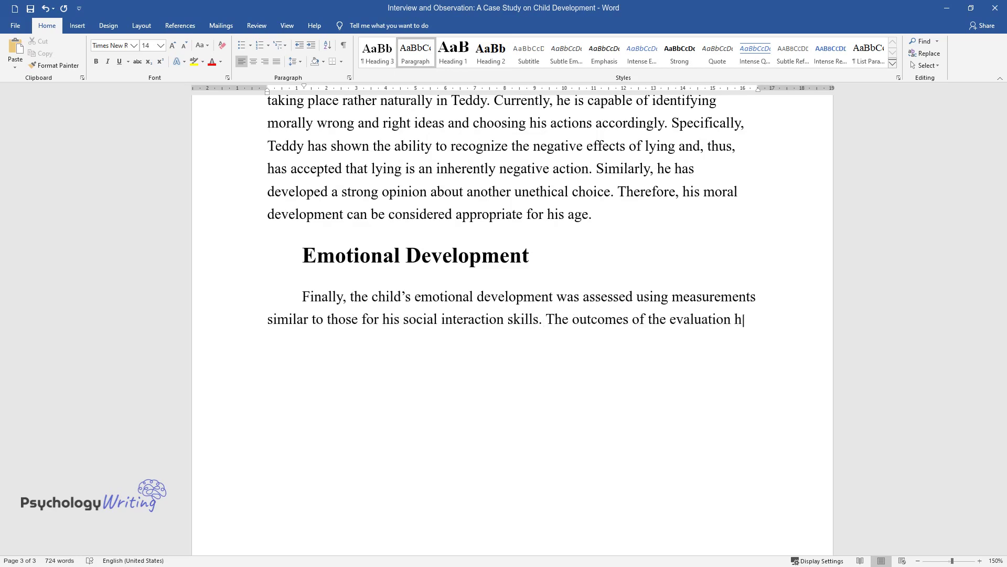
pyautogui.write('ave shown that Teddy has been lack')
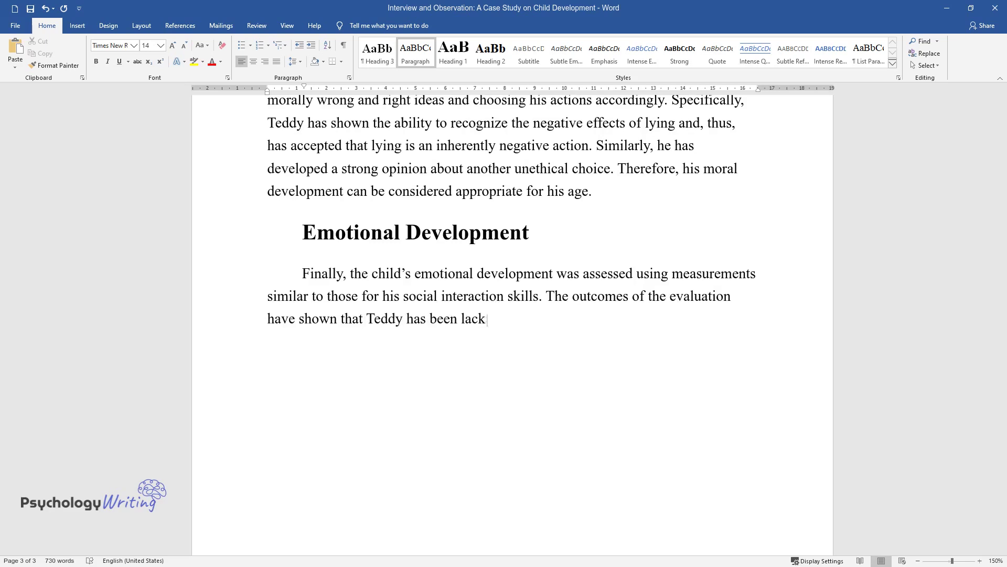
pyautogui.write('ing emotional intelligence. Specif')
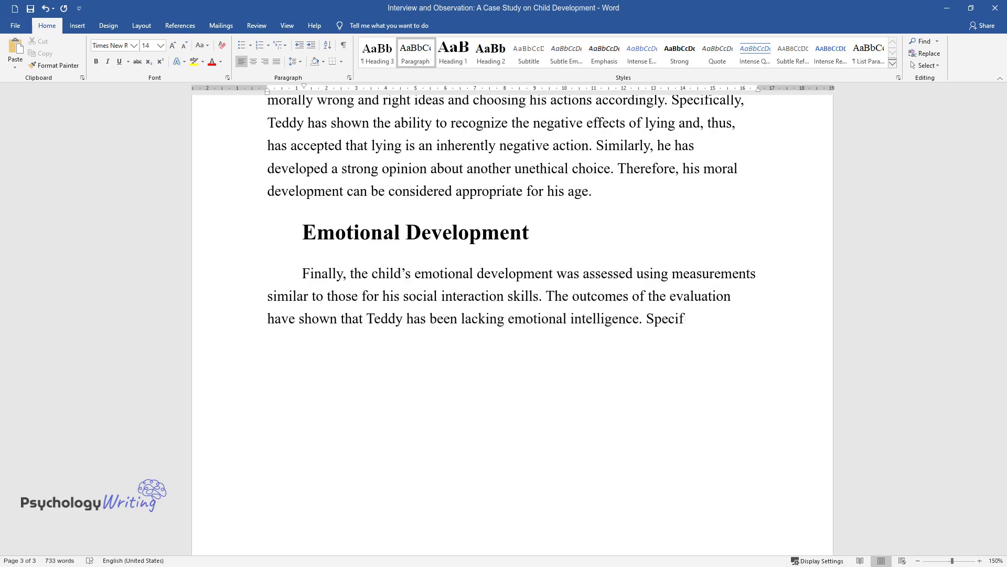
pyautogui.write('ically, he has shown difficulties recognizing the emotions of others, as well as naming his emotional re')
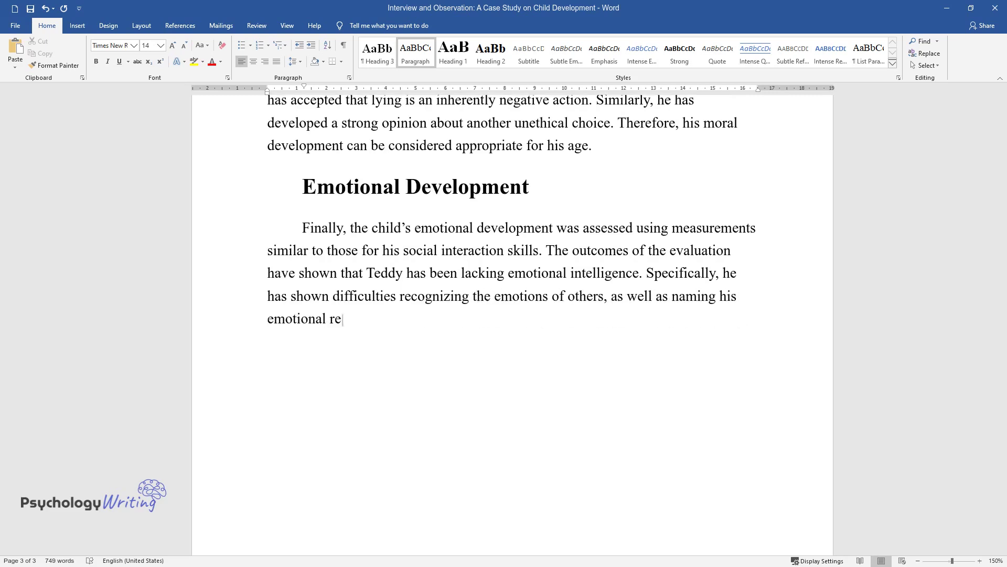
pyautogui.write('sponses directly. The observed ten')
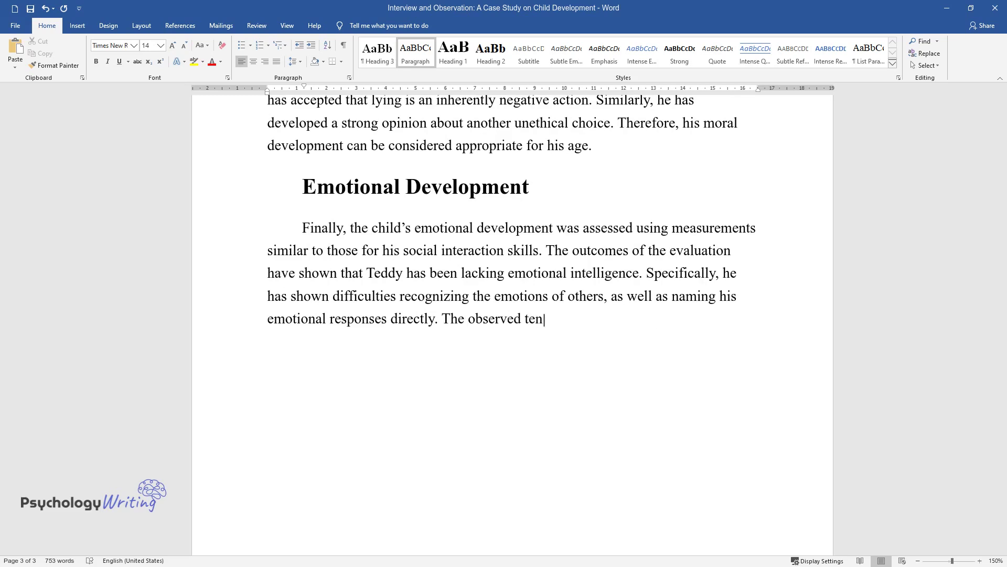
pyautogui.write('dency may be a sign of early-onset ')
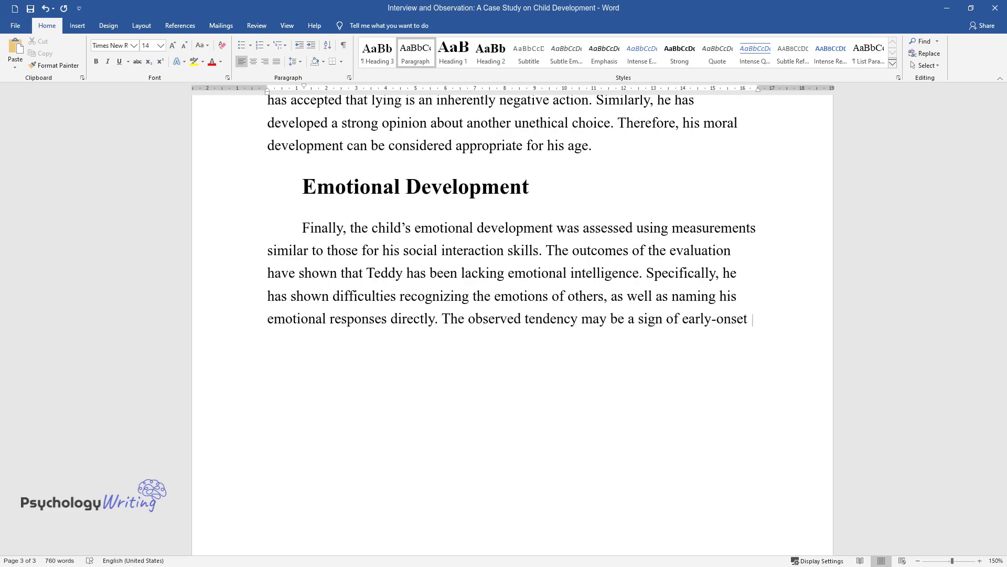
pyautogui.write('social phobia. Indeed, Teddy has i')
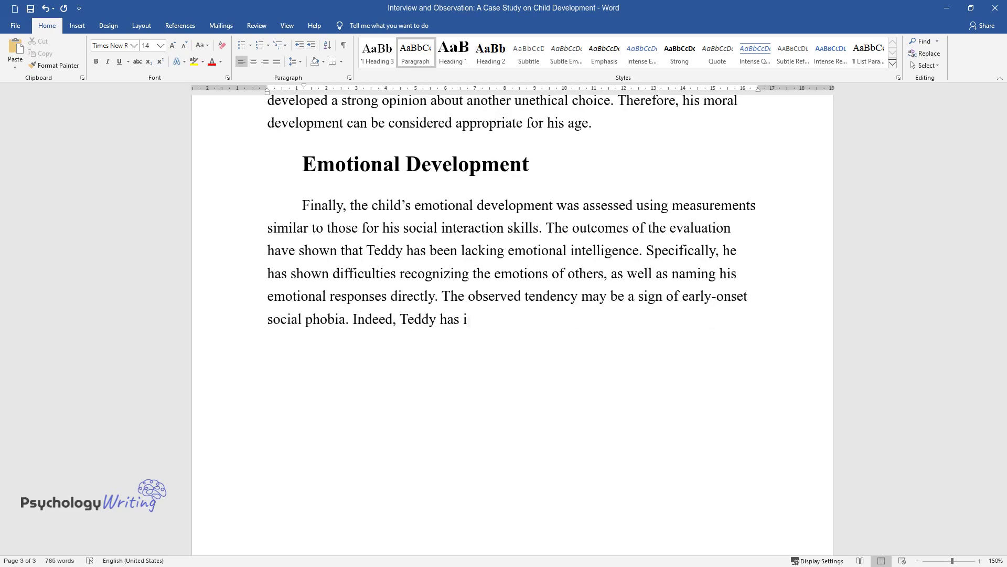
pyautogui.write('ndicated high levels of shyness in his interactions with his peers. M')
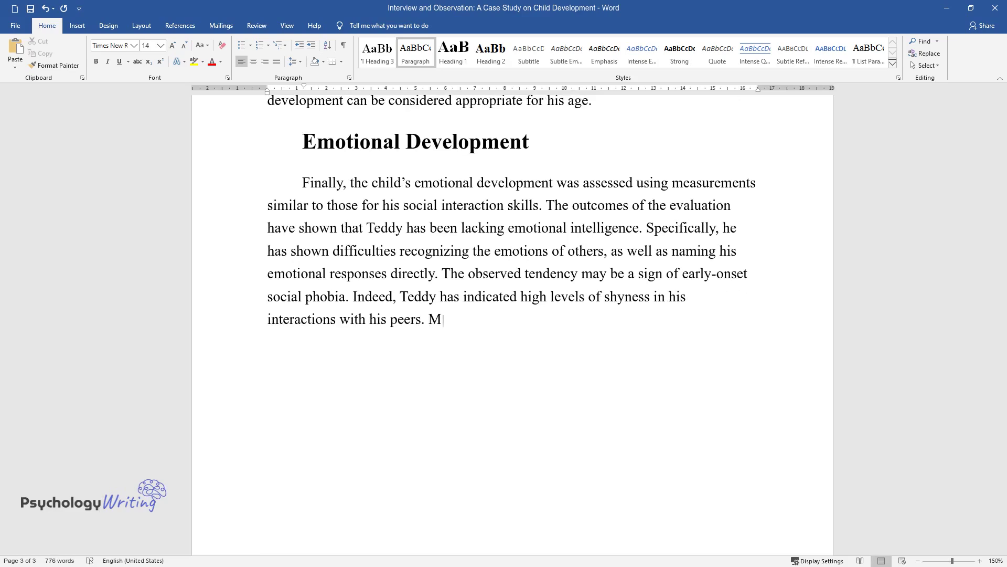
pyautogui.write('oreover, he has demonstrat')
pyautogui.write('ed difficulties reading social cues')
pyautogui.write(', which can be considered a symptom')
pyautogui.write(' of an autistic spectrum disorder develop')
pyautogui.write('ment. Although predicting future de')
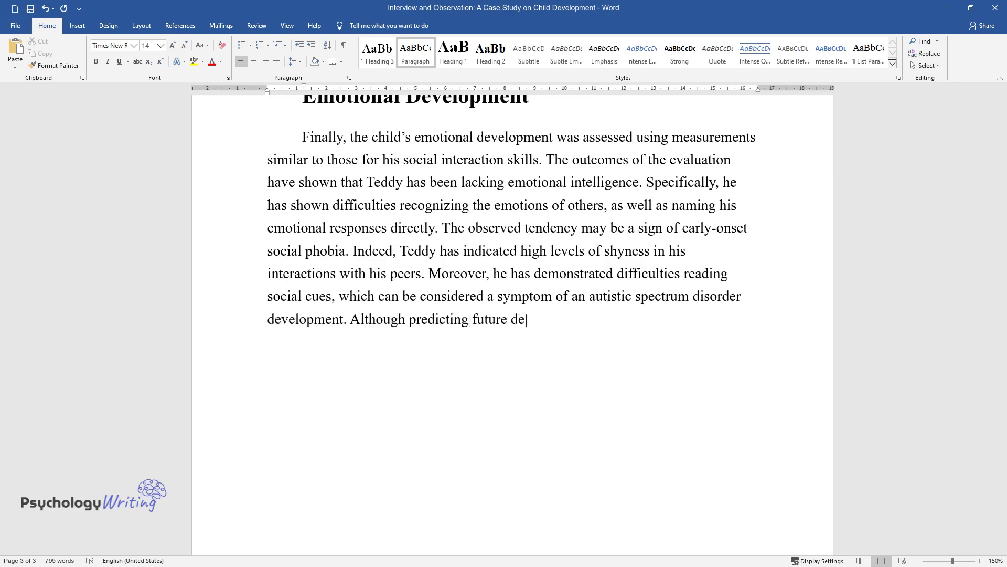
pyautogui.write('velopment patterns is quite difficu')
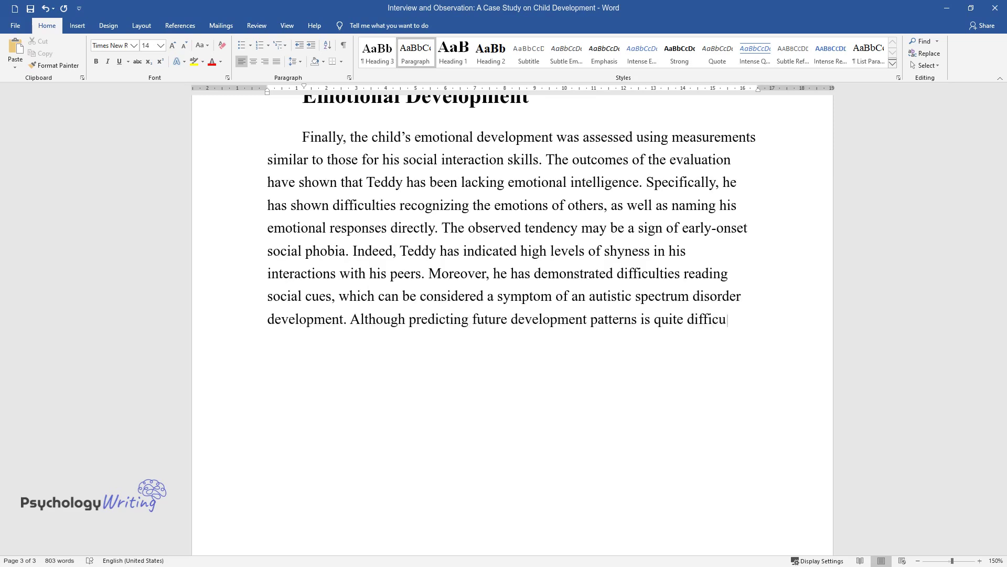
pyautogui.write('lt at the current stage, it is high')
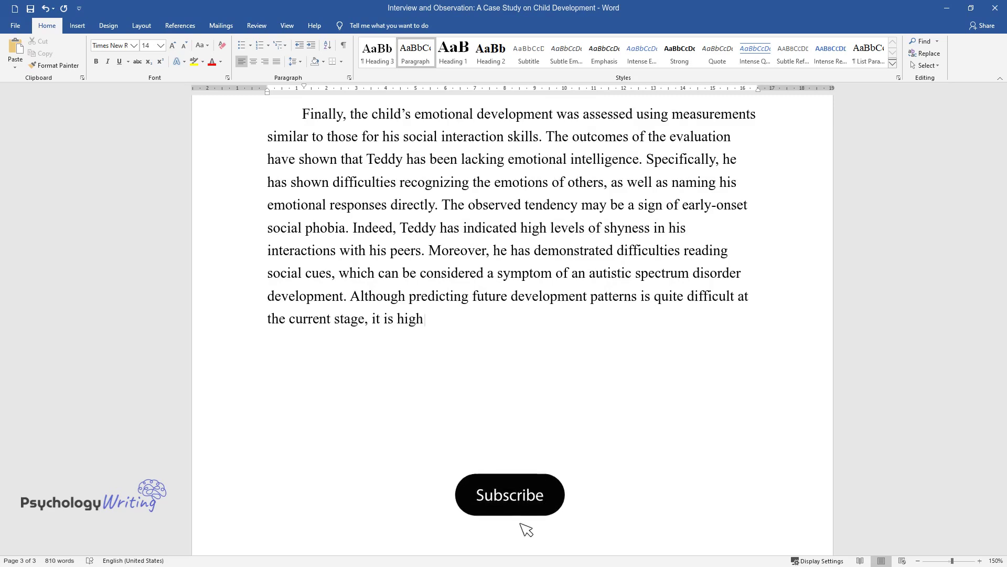
pyautogui.write('ly recommended that Teddy should r')
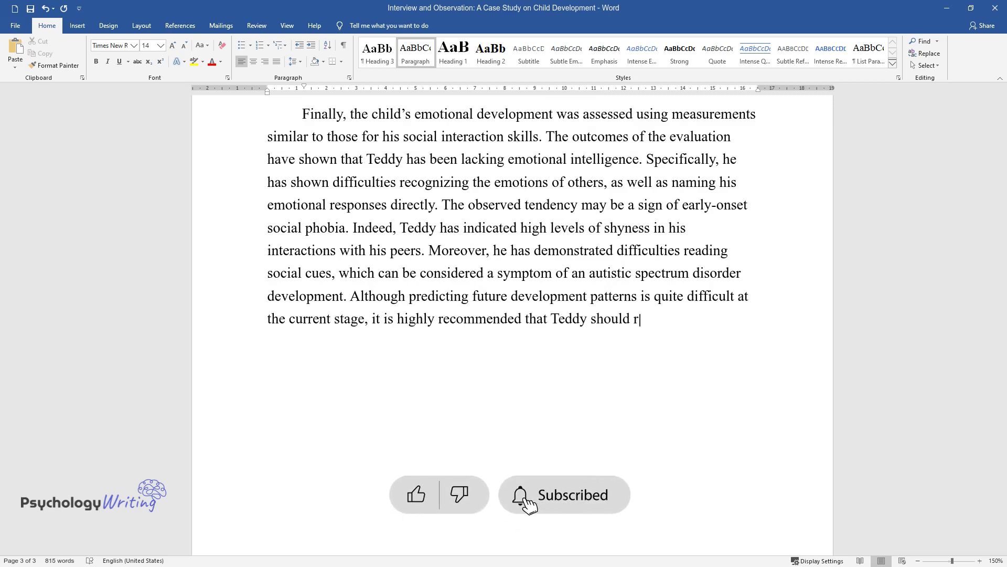
pyautogui.write('eceive professional assistance in m')
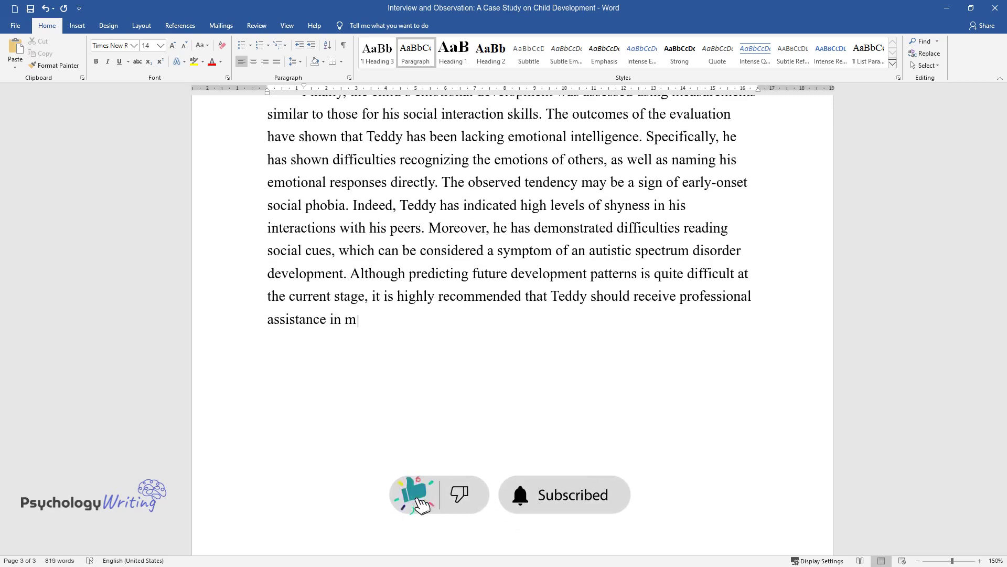
pyautogui.write('anaging his current problems with emotional develop')
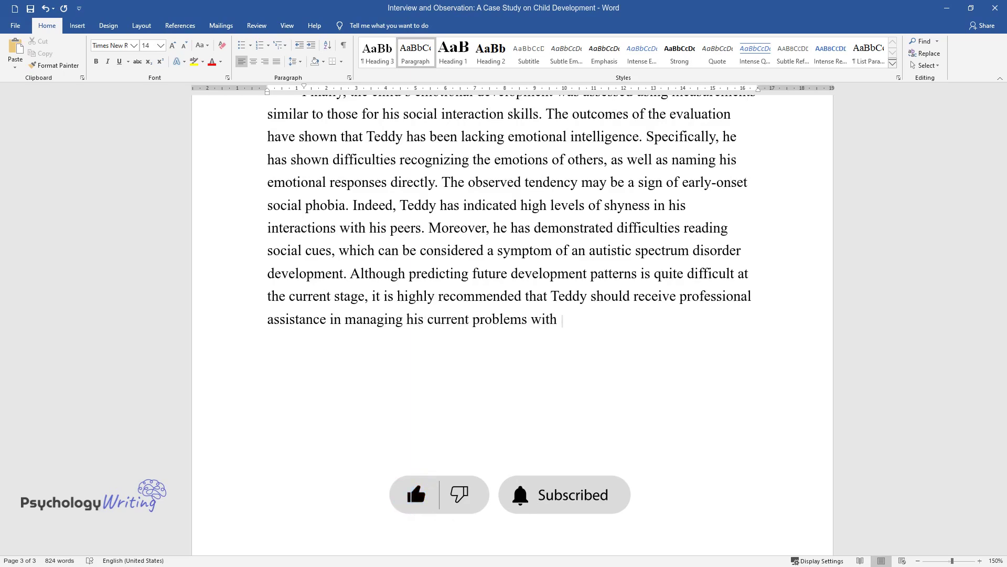